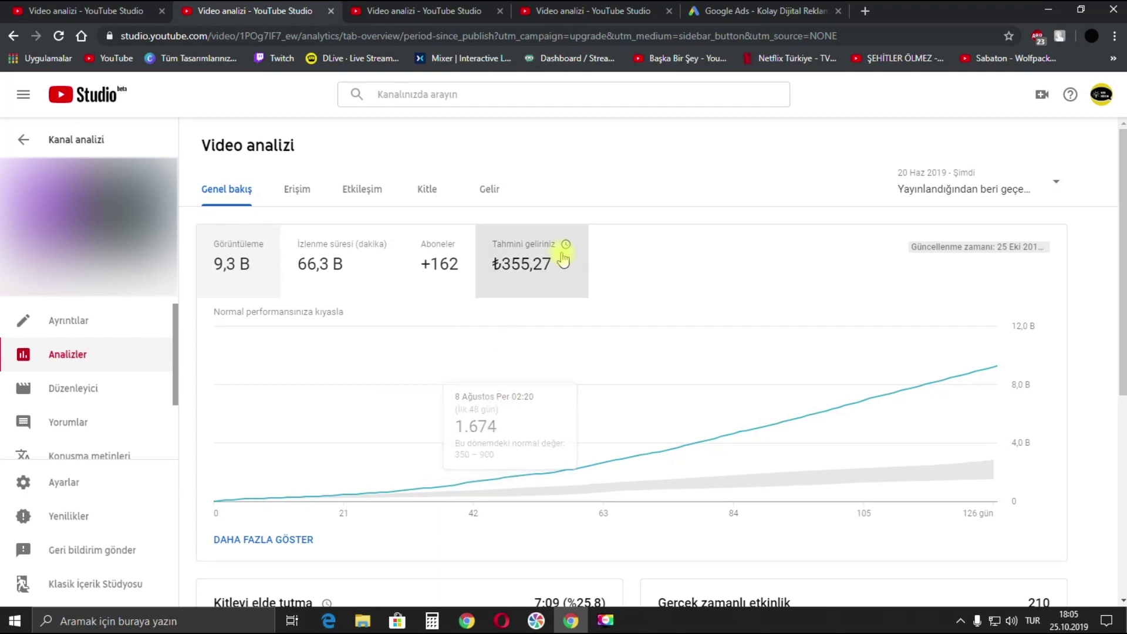
Review the estimated revenue in the other two open video analytics pages and close all four YouTube Studio tabs
{"action": "left_click", "coordinate": [434, 10]}
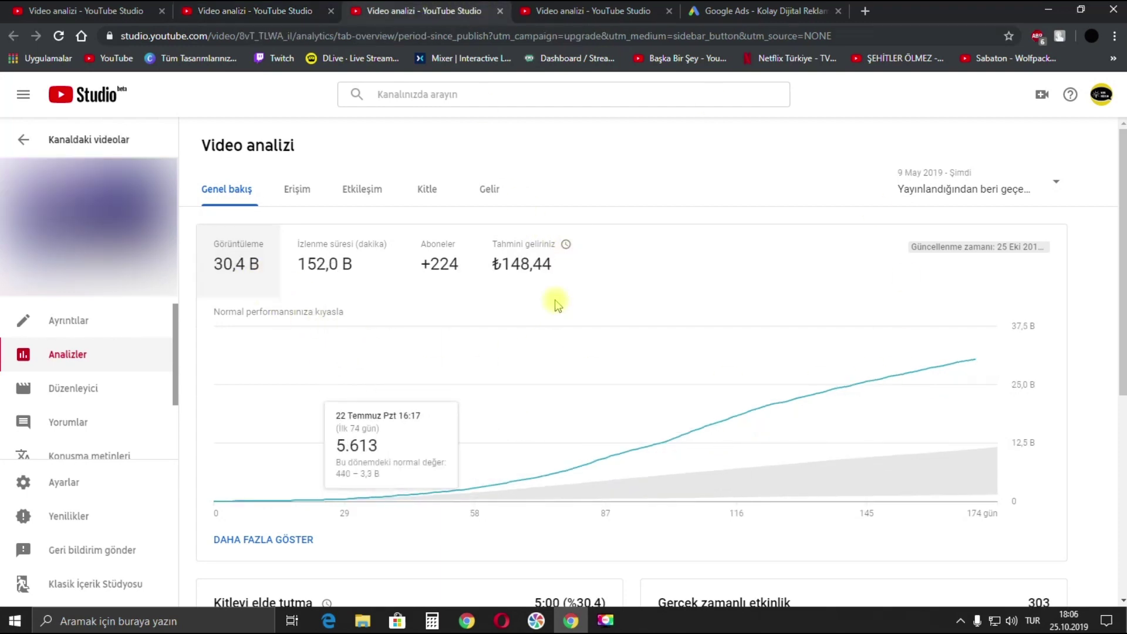
{"action": "left_click", "coordinate": [537, 11]}
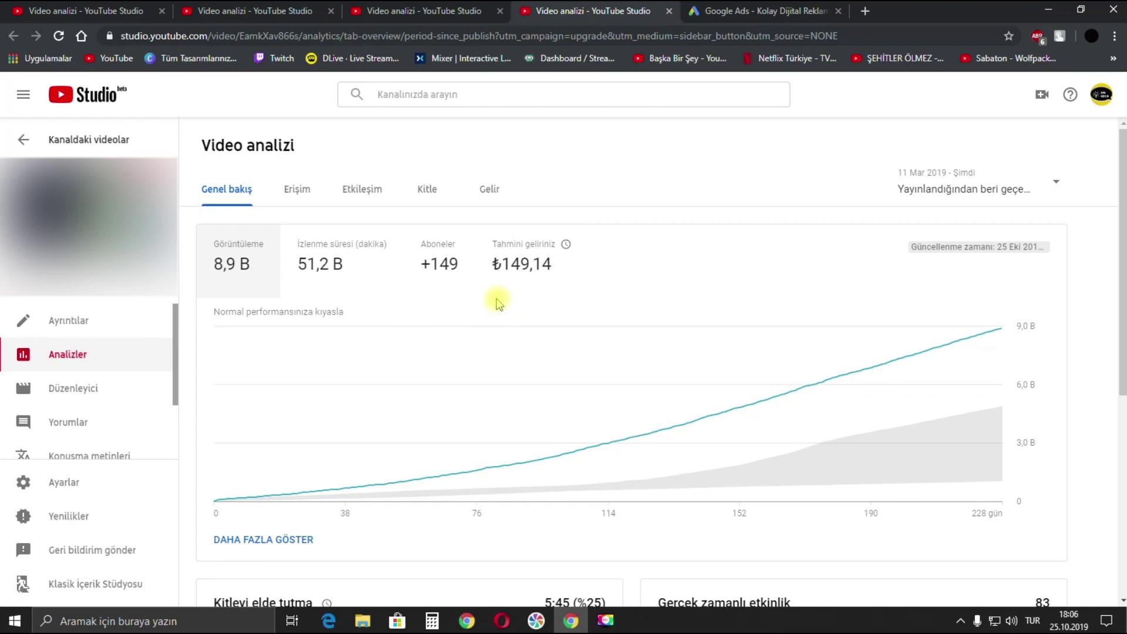
{"action": "key", "text": "ctrl+w"}
{"action": "left_click", "coordinate": [161, 11]}
{"action": "left_click", "coordinate": [161, 11]}
{"action": "left_click", "coordinate": [160, 11]}
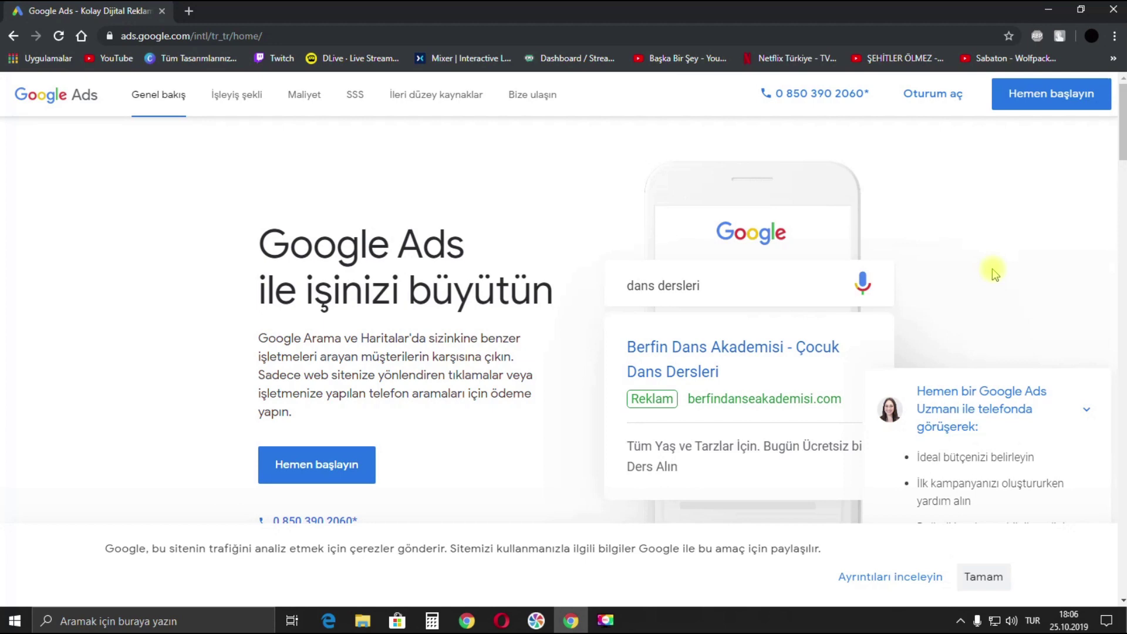
Sign in to Google Ads and open the Keyword Planner (Anahtar Kelime Planlayıcı)
{"action": "left_click", "coordinate": [920, 97]}
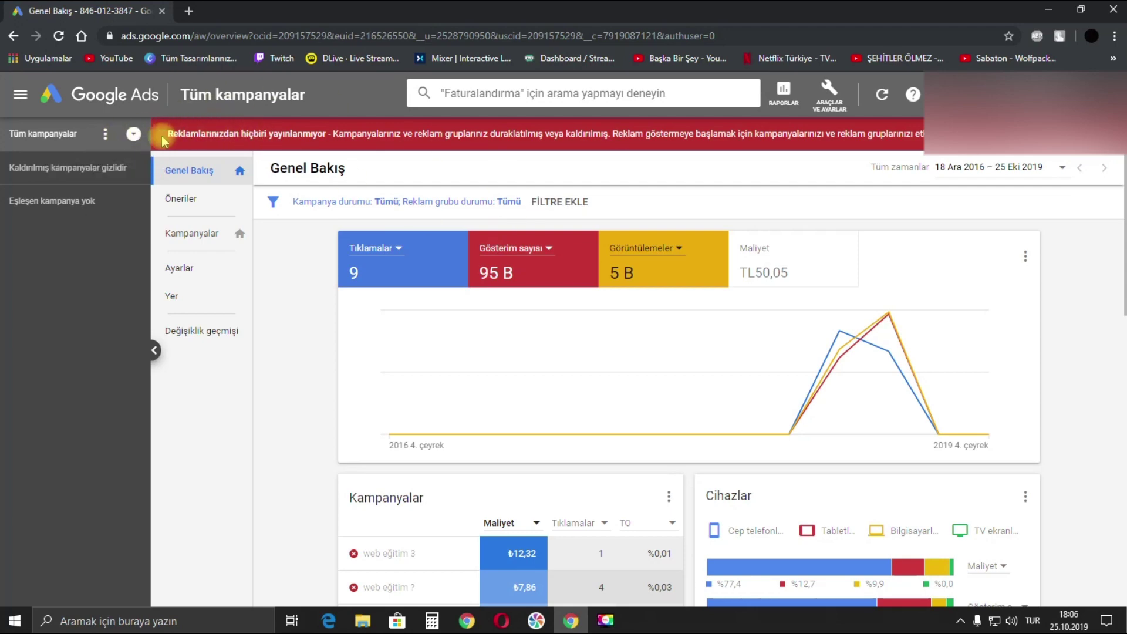
{"action": "left_click", "coordinate": [829, 94]}
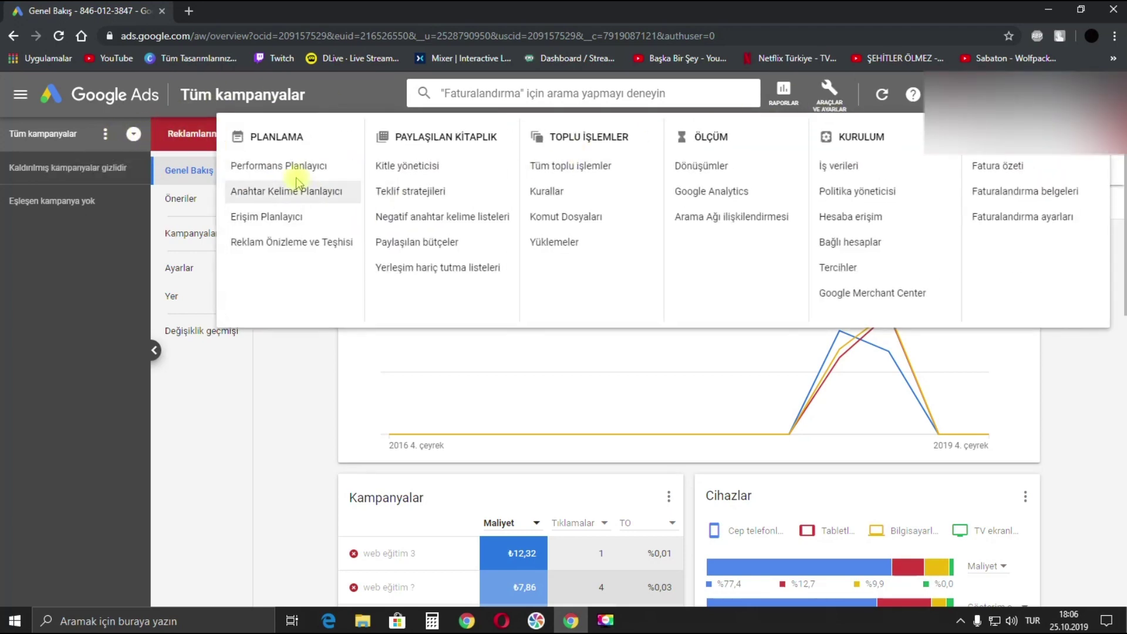
{"action": "left_click", "coordinate": [255, 193]}
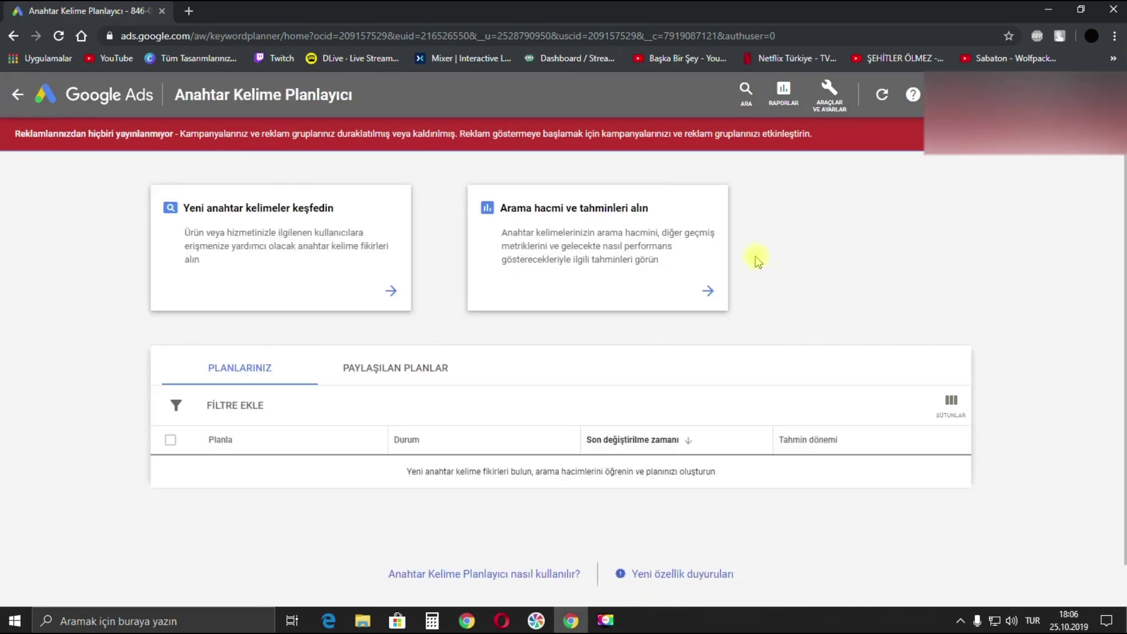
Start discovering new keywords and enter "yemek" and "yemek tarifleri" as the first two seed keywords
{"action": "left_click", "coordinate": [323, 272]}
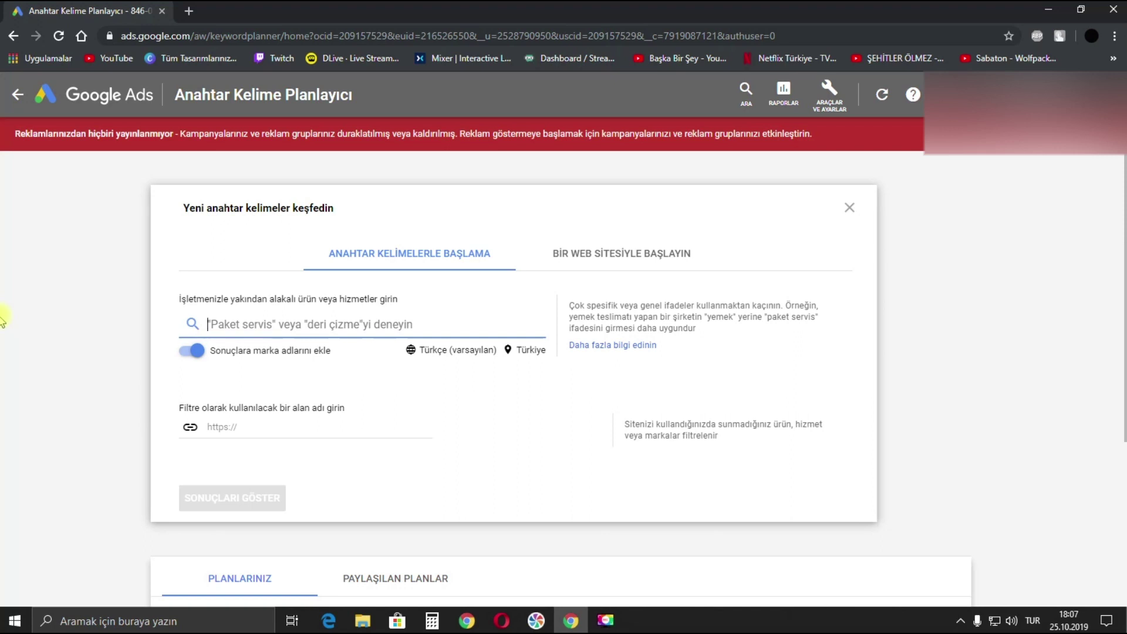
{"action": "type", "text": "yemek"}
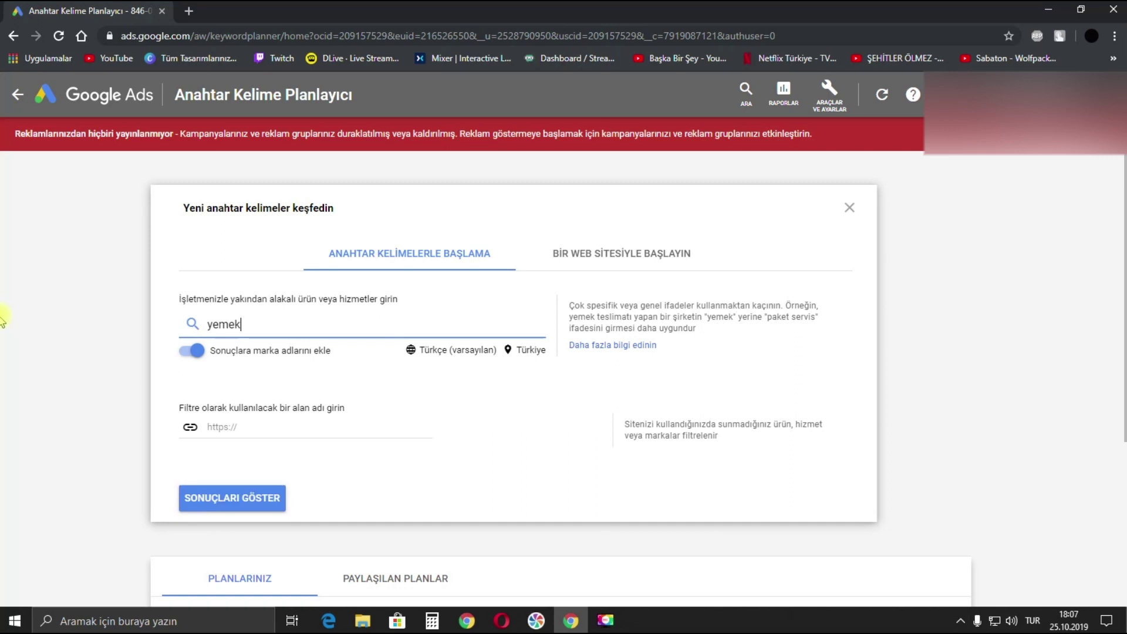
{"action": "key", "text": "Return"}
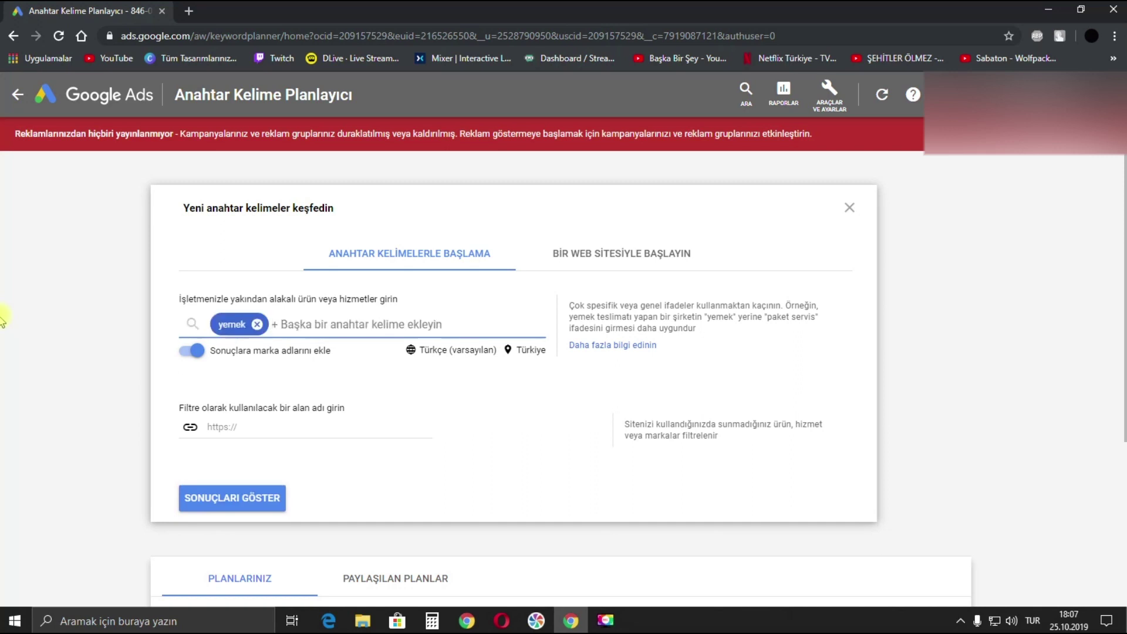
{"action": "type", "text": "yemek tarifleri"}
{"action": "key", "text": "Return"}
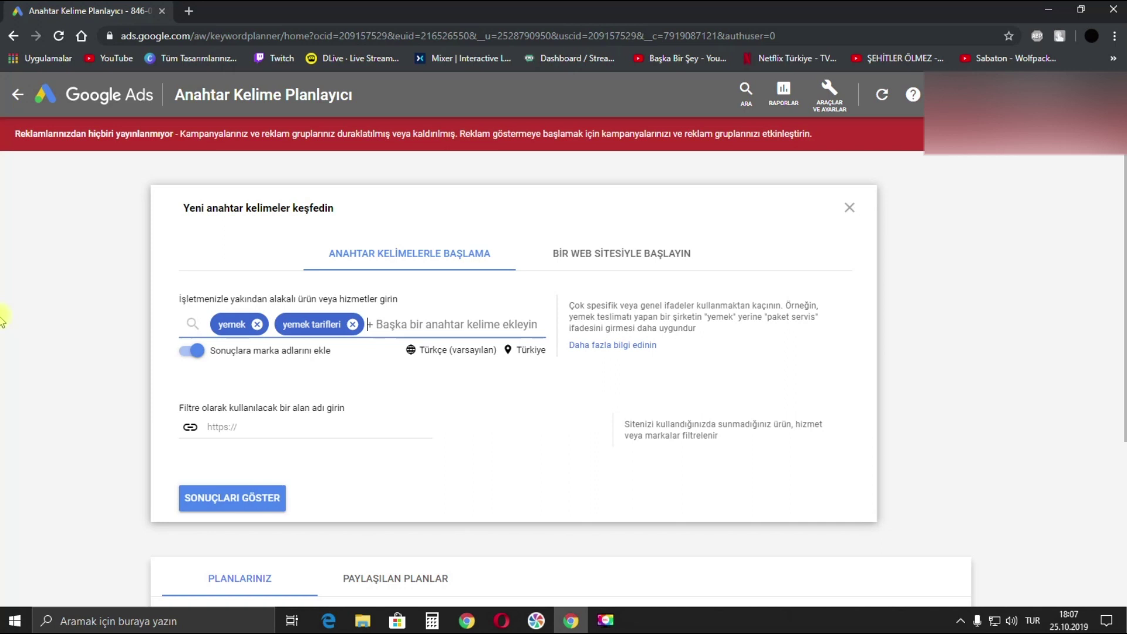
Add "sarma", "sarma tarifi", "dolma" and "dolma tarifi" to the seed keywords
{"action": "type", "text": "sarma,"}
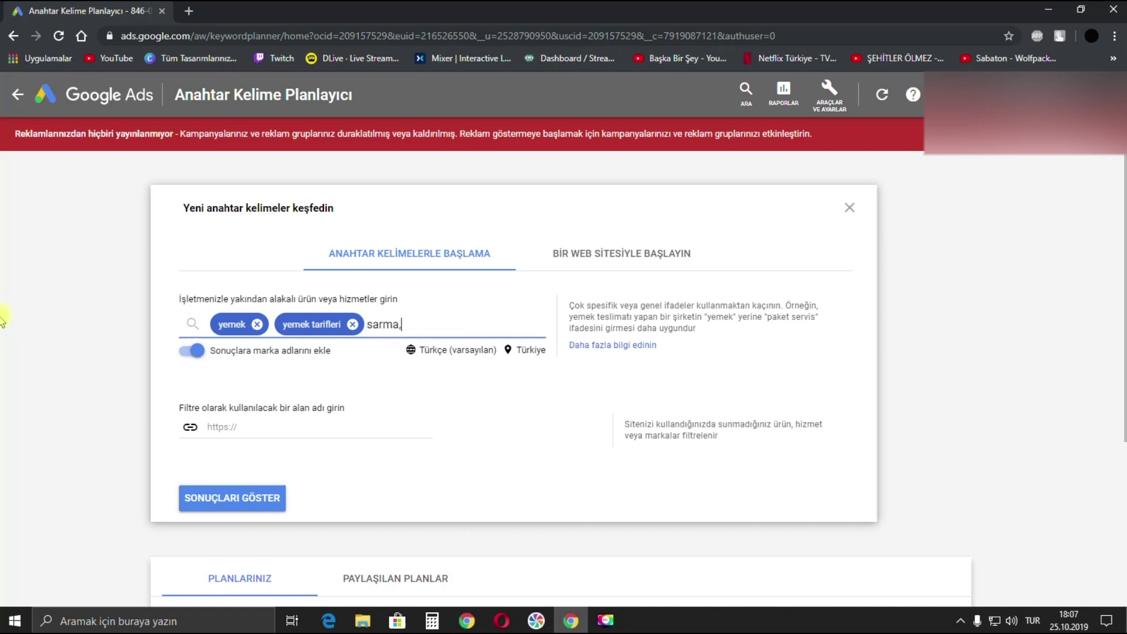
{"action": "key", "text": "Return"}
{"action": "type", "text": "sar"}
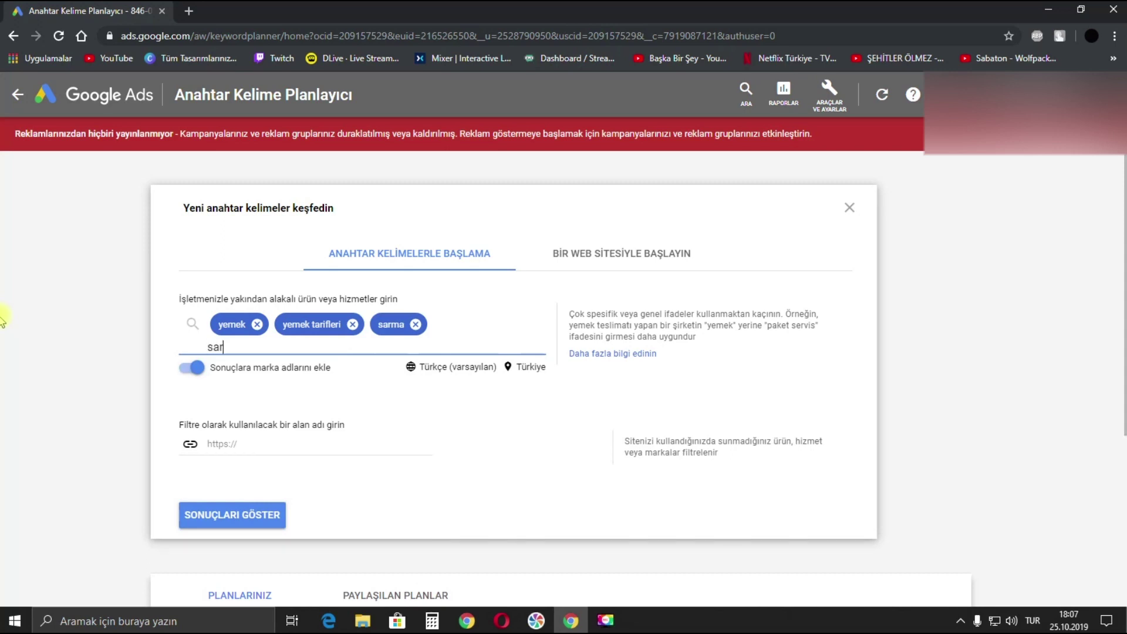
{"action": "type", "text": "ma tarifi,dolma"}
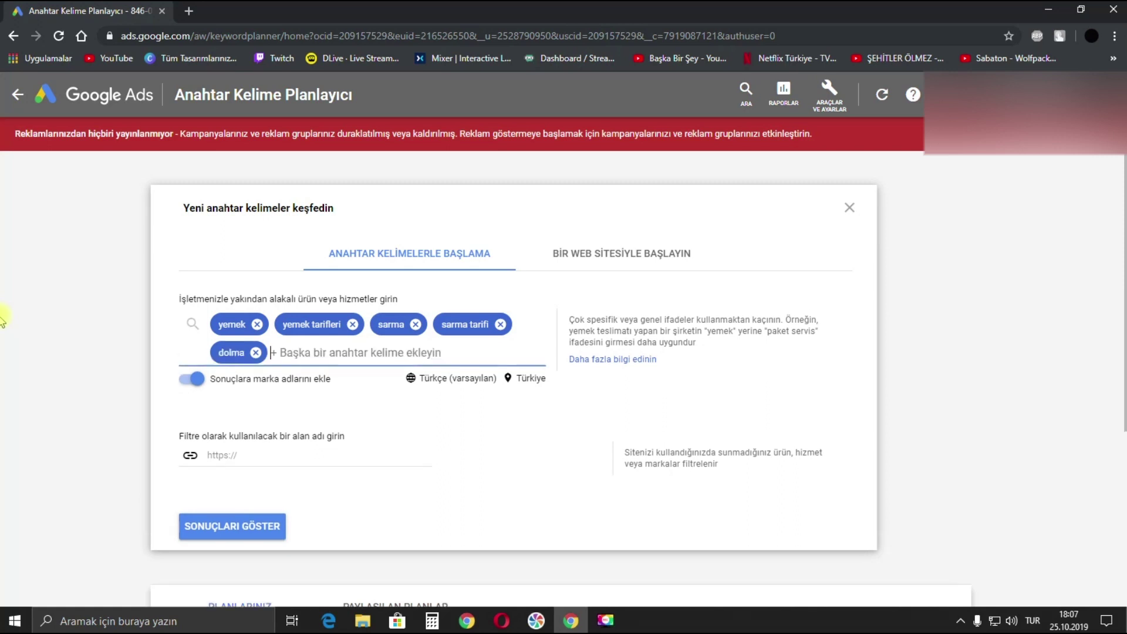
{"action": "type", "text": "dolma"}
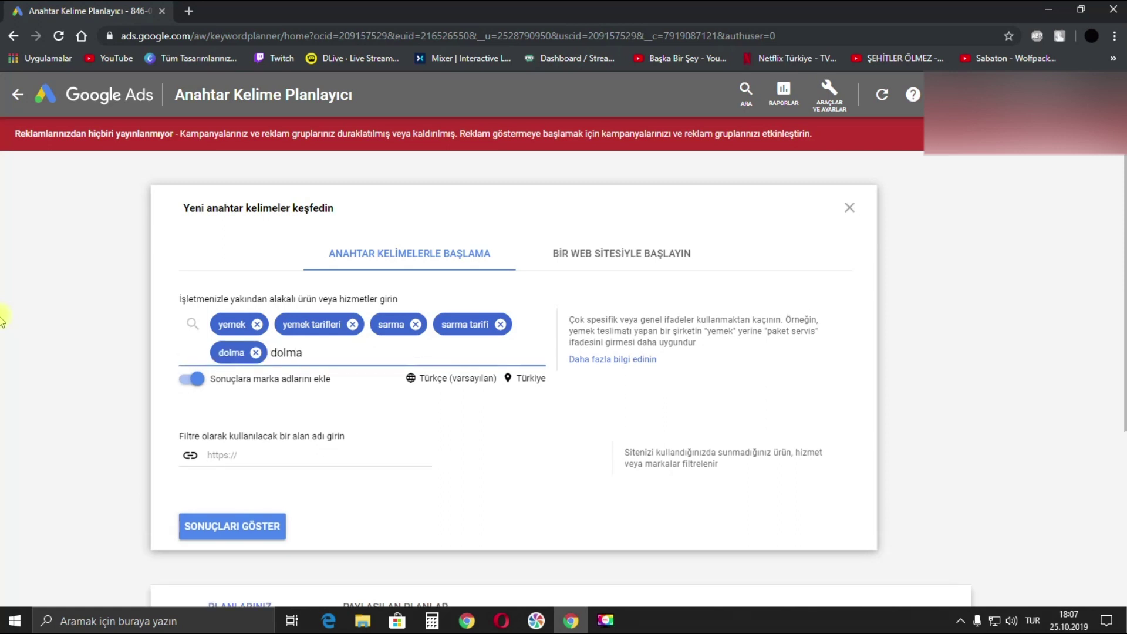
{"action": "type", "text": " tarifi,"}
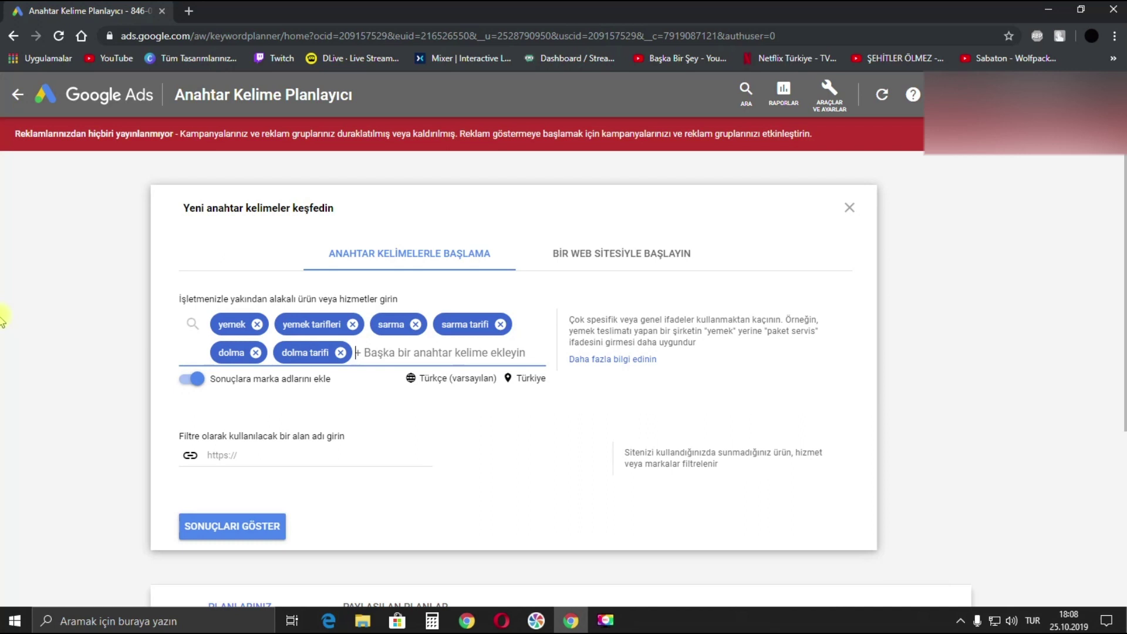
Add "yaprak sarma" as another seed keyword and show the keyword results
{"action": "type", "text": "yaprak t"}
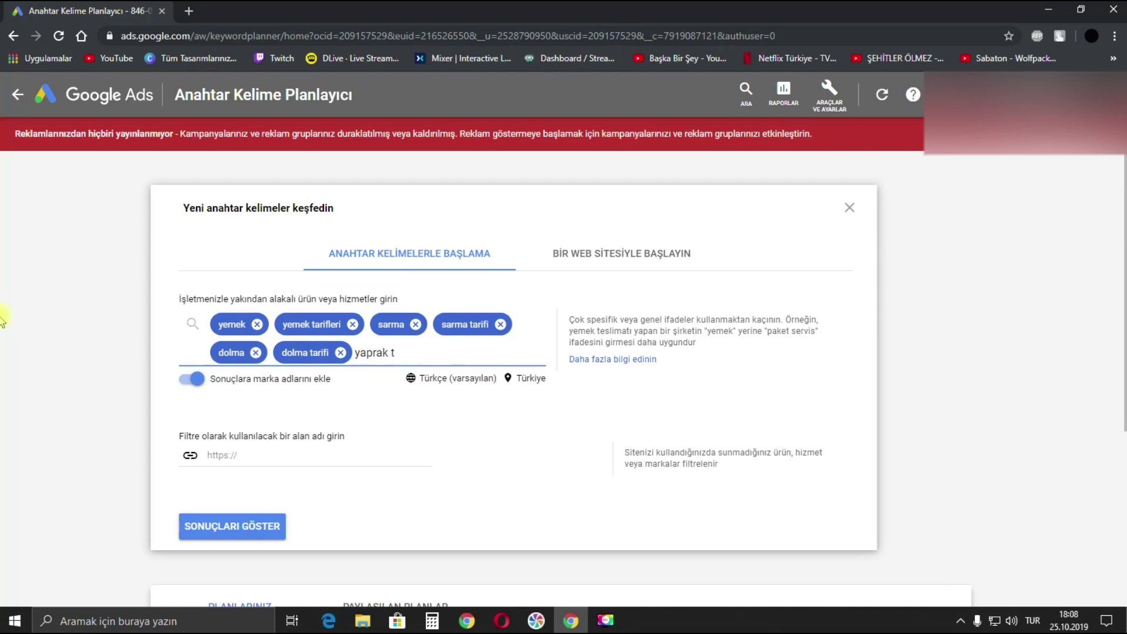
{"action": "key", "text": "BackSpace"}
{"action": "type", "text": "sarma,"}
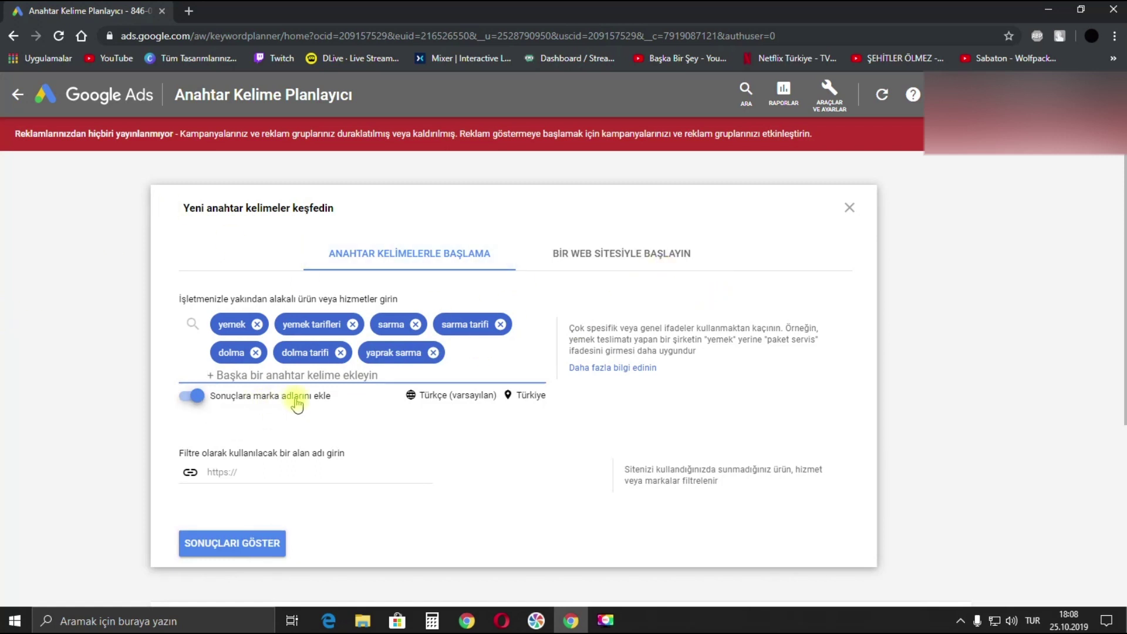
{"action": "left_click", "coordinate": [238, 539]}
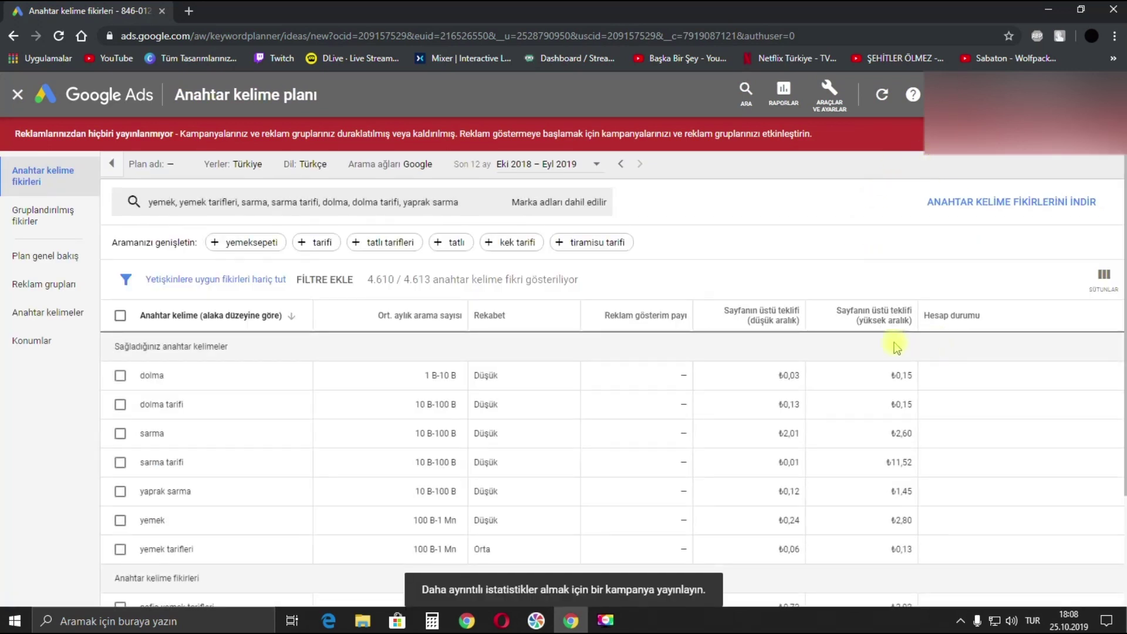
Compare the low-range and high-range top-of-page bids of the dolma, dolma tarifi, sarma and sarma tarifi keywords
{"action": "scroll", "coordinate": [1071, 409], "scroll_direction": "down", "scroll_amount": 2}
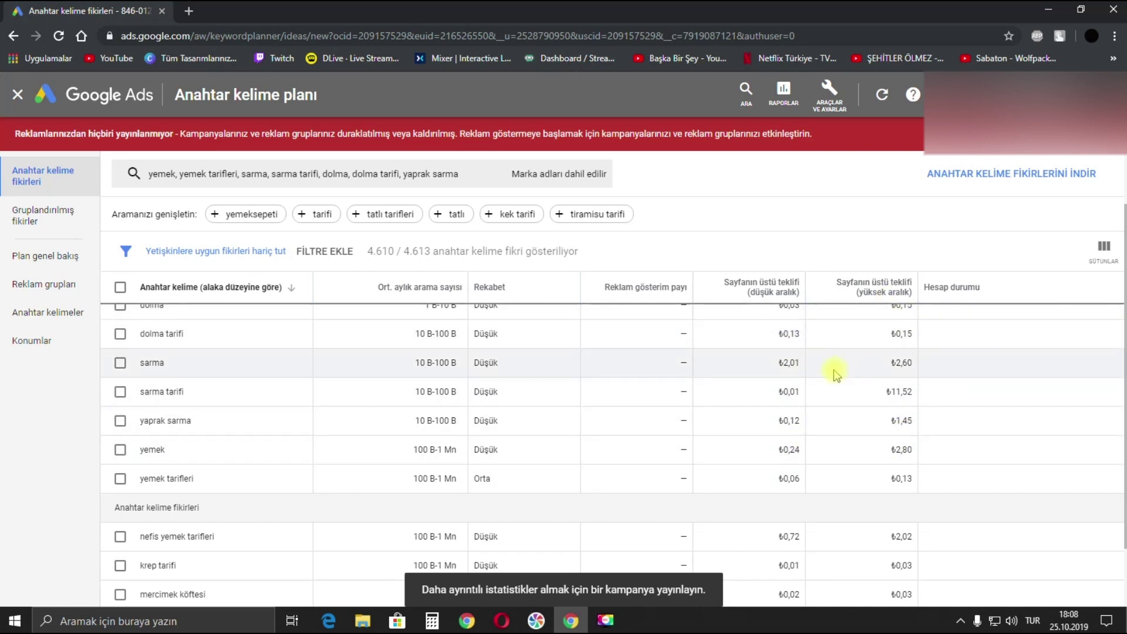
{"action": "scroll", "coordinate": [978, 418], "scroll_direction": "up", "scroll_amount": 2}
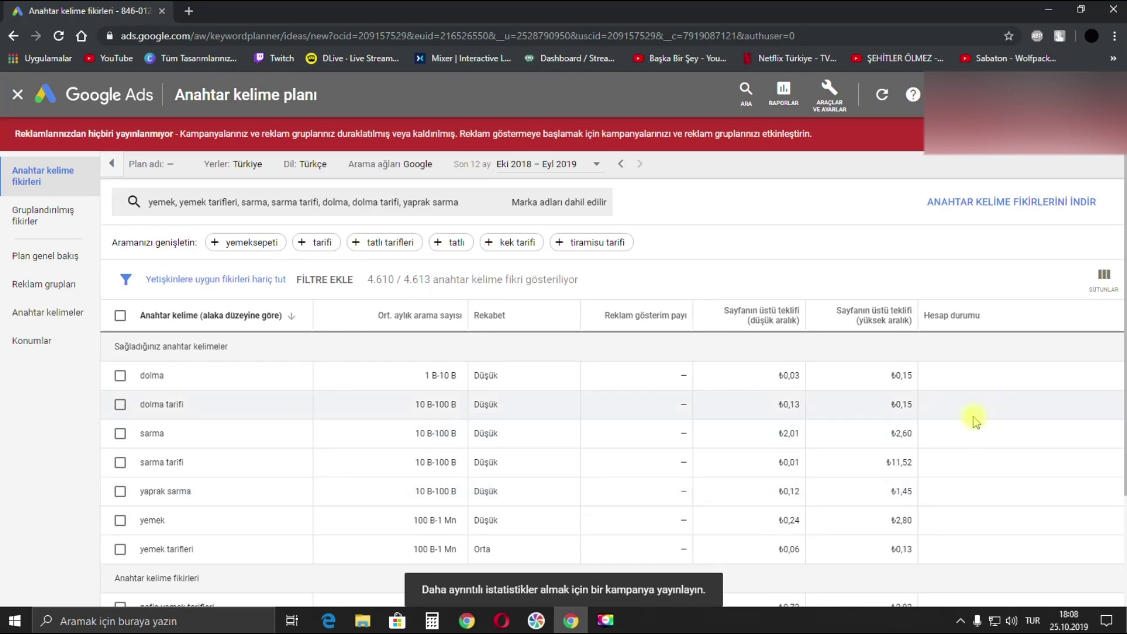
{"action": "scroll", "coordinate": [967, 406], "scroll_direction": "down", "scroll_amount": 2}
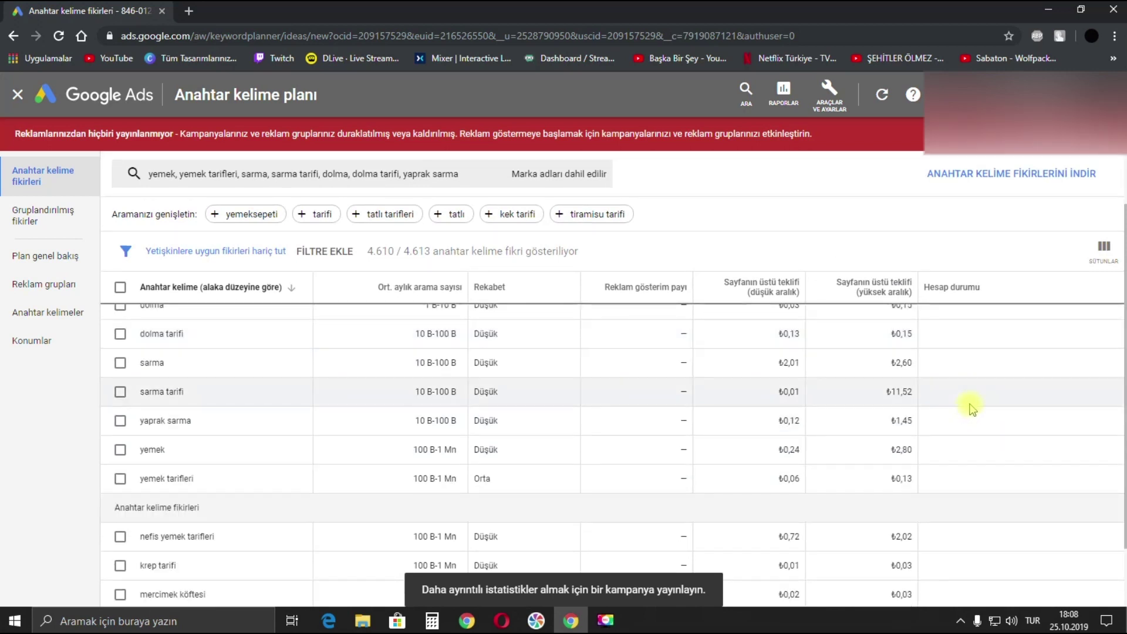
{"action": "scroll", "coordinate": [968, 406], "scroll_direction": "up", "scroll_amount": 2}
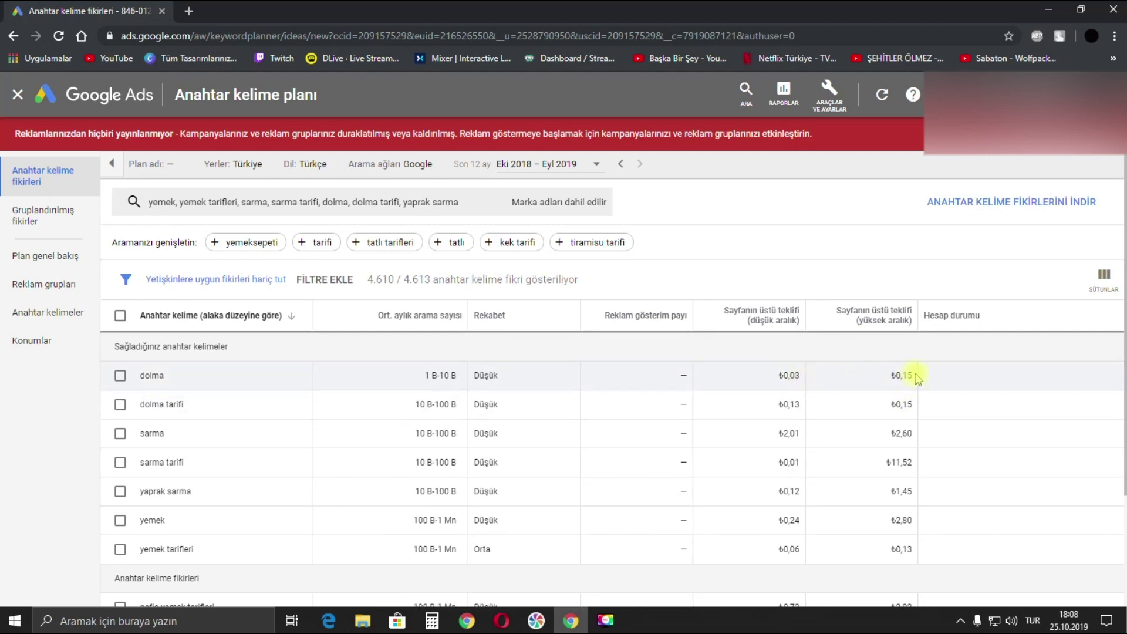
{"action": "left_click_drag", "start_coordinate": [917, 378], "coordinate": [903, 376]}
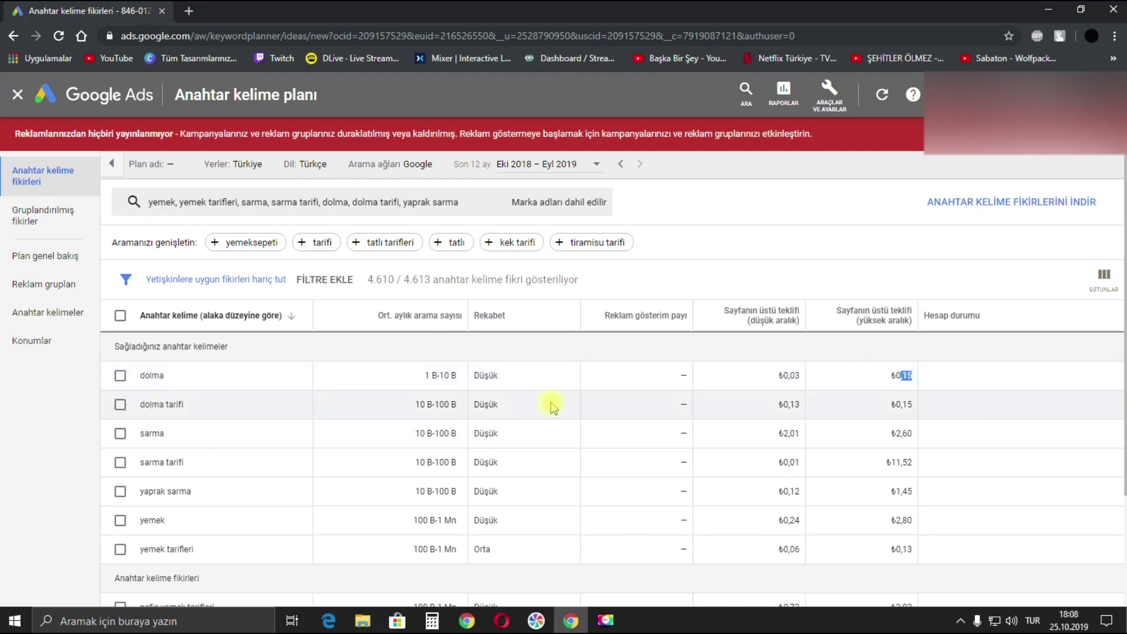
{"action": "left_click", "coordinate": [796, 404]}
{"action": "left_click_drag", "start_coordinate": [914, 404], "coordinate": [906, 403]}
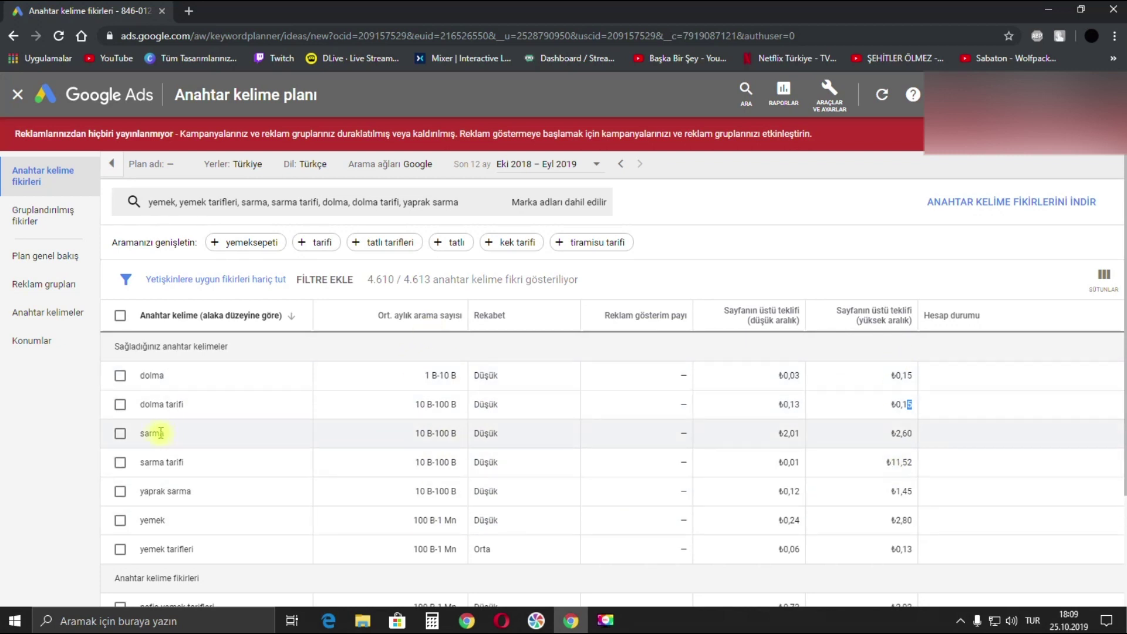
{"action": "left_click_drag", "start_coordinate": [149, 433], "coordinate": [404, 449]}
{"action": "left_click_drag", "start_coordinate": [776, 433], "coordinate": [801, 433]}
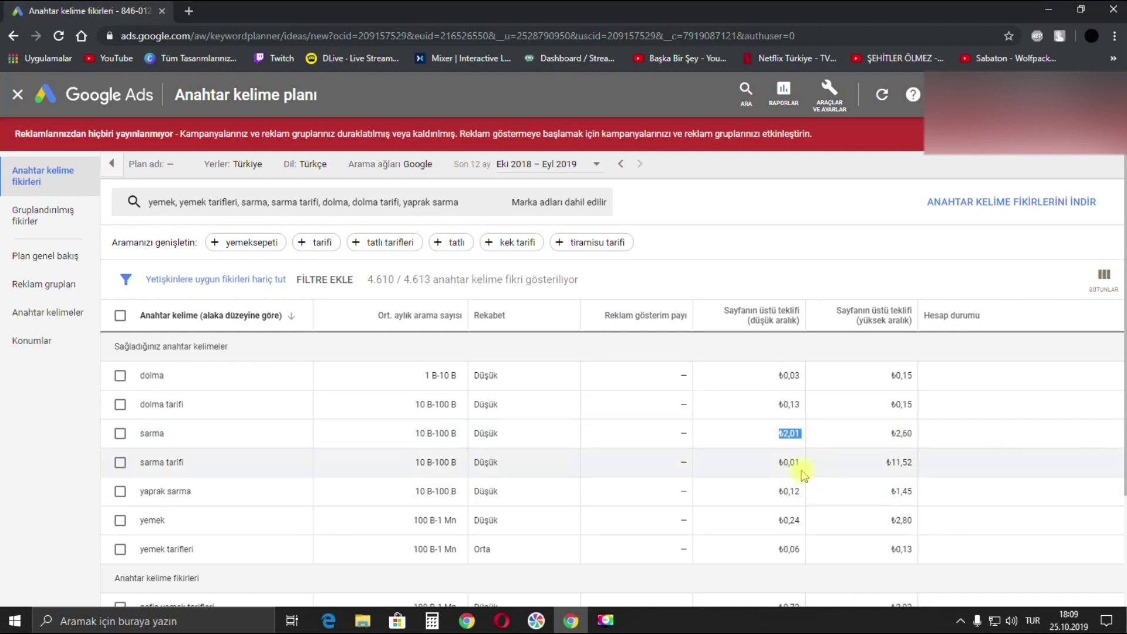
{"action": "left_click_drag", "start_coordinate": [785, 462], "coordinate": [803, 463]}
{"action": "left_click_drag", "start_coordinate": [887, 463], "coordinate": [963, 457]}
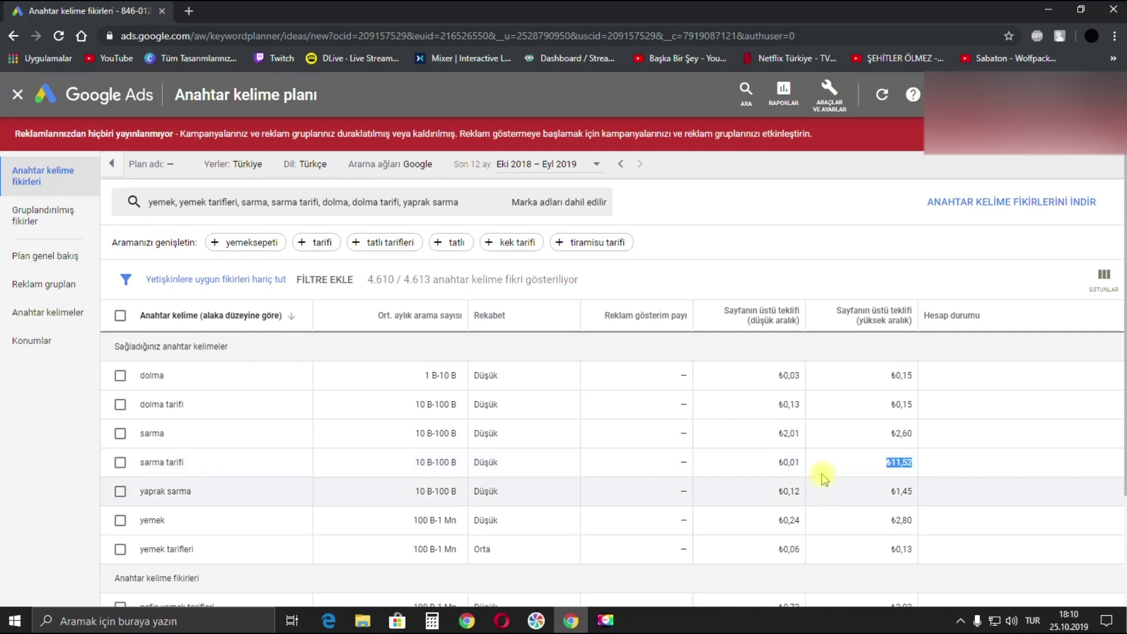
Examine the bids of the suggested keyword ideas, such as "nefis yemek tarifleri" and "krep tarifi", against those of the supplied keywords
{"action": "left_click_drag", "start_coordinate": [888, 375], "coordinate": [919, 379]}
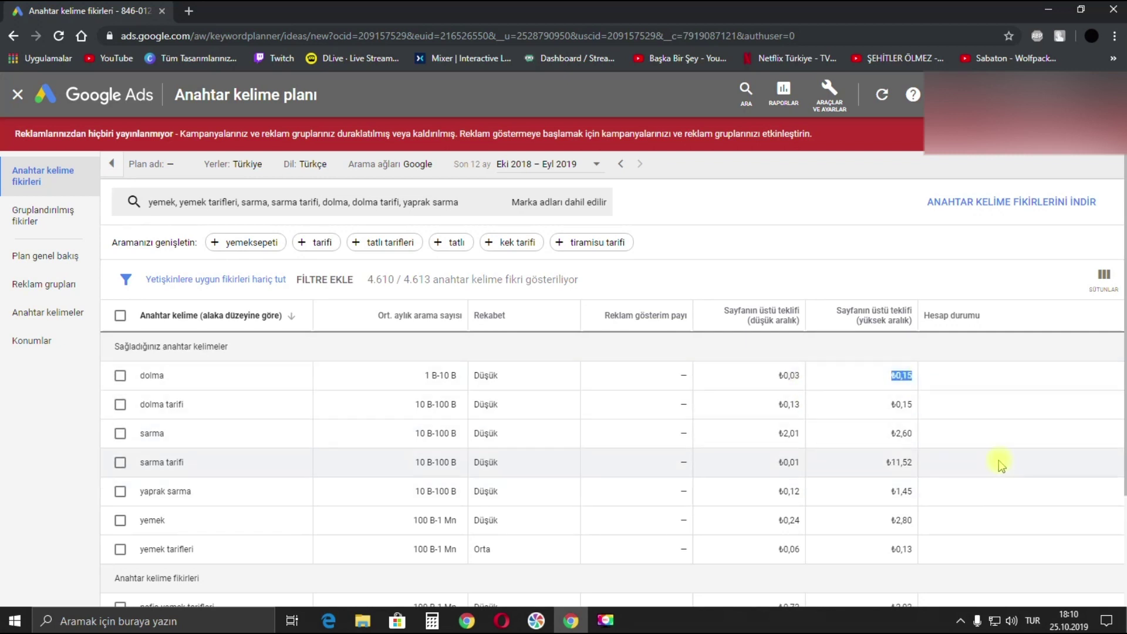
{"action": "scroll", "coordinate": [944, 469], "scroll_direction": "down", "scroll_amount": 1}
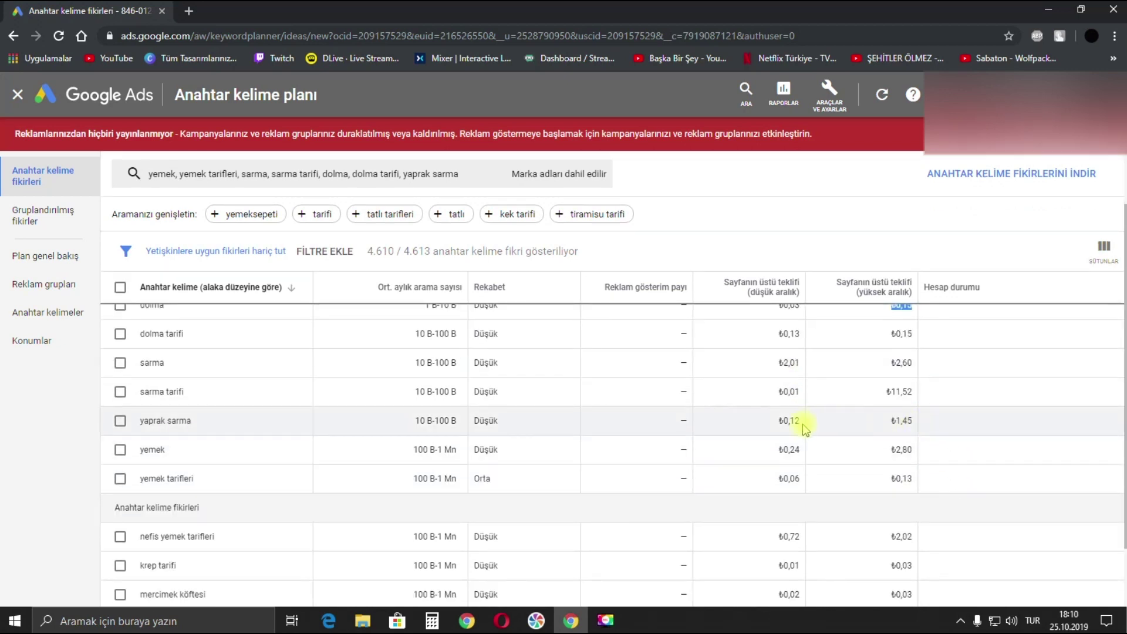
{"action": "scroll", "coordinate": [883, 462], "scroll_direction": "up", "scroll_amount": 1}
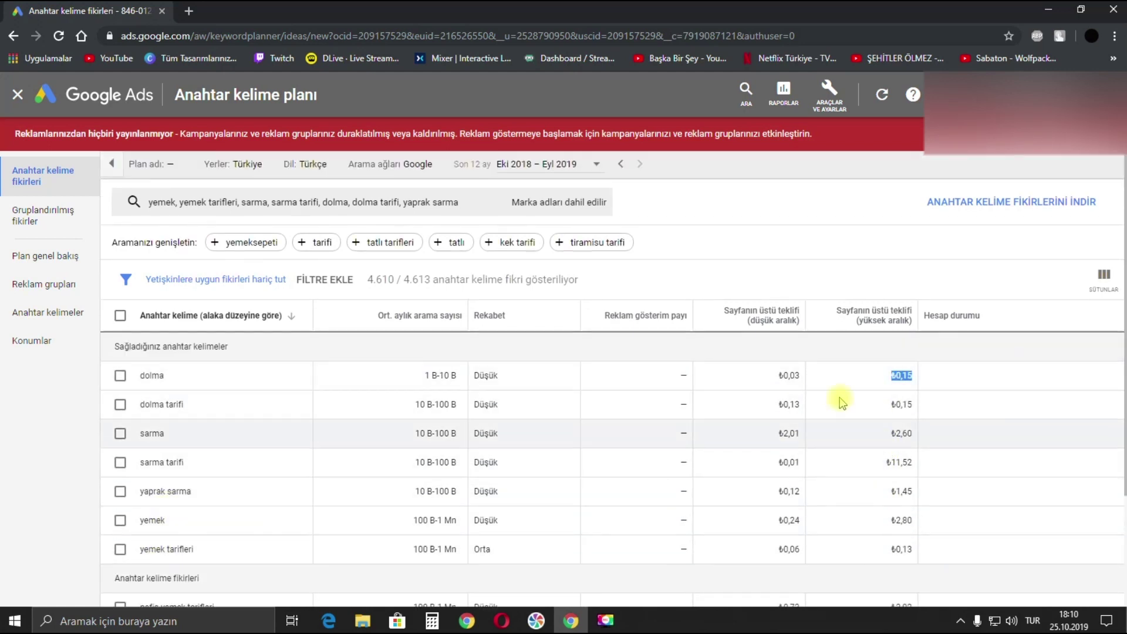
{"action": "scroll", "coordinate": [774, 411], "scroll_direction": "down", "scroll_amount": 2}
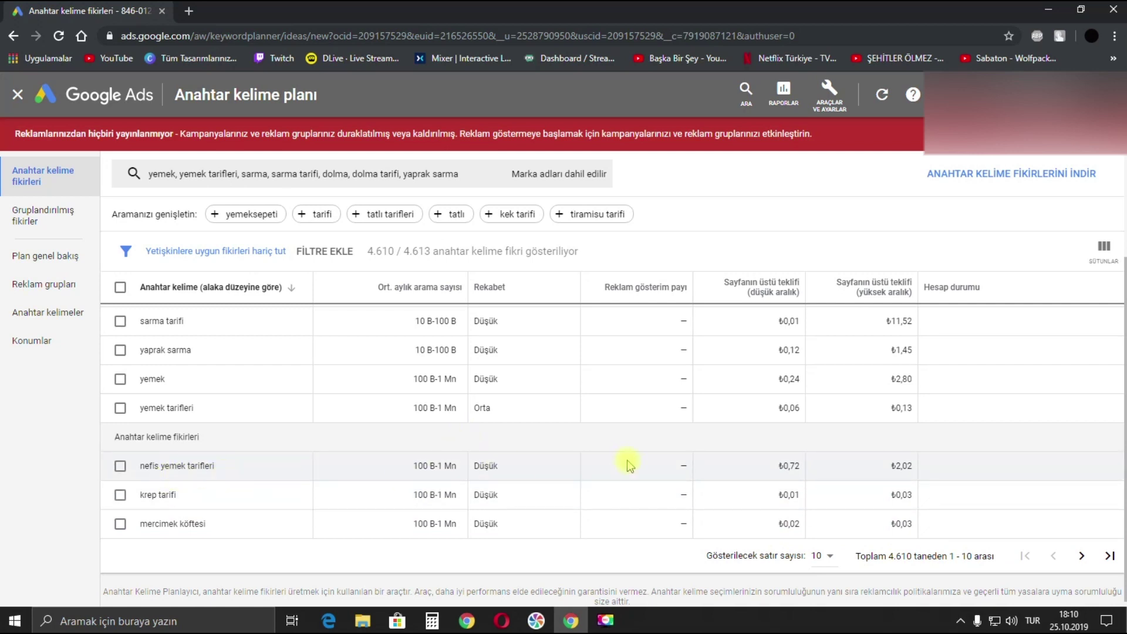
{"action": "left_click_drag", "start_coordinate": [794, 466], "coordinate": [789, 467]}
{"action": "scroll", "coordinate": [843, 498], "scroll_direction": "up", "scroll_amount": 2}
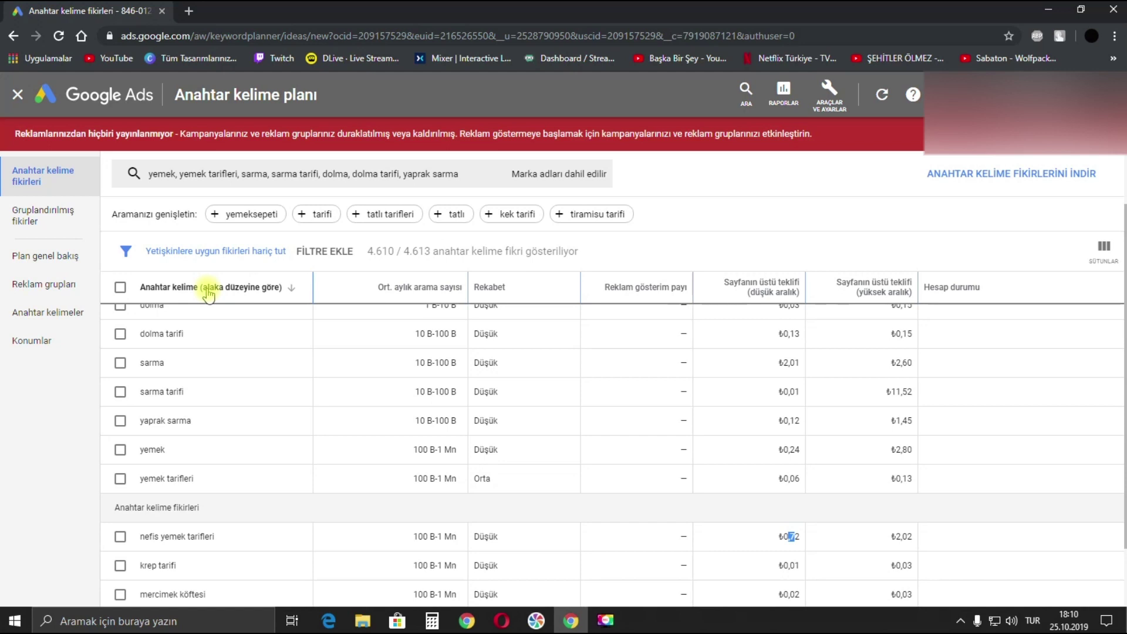
{"action": "scroll", "coordinate": [354, 491], "scroll_direction": "up", "scroll_amount": 2}
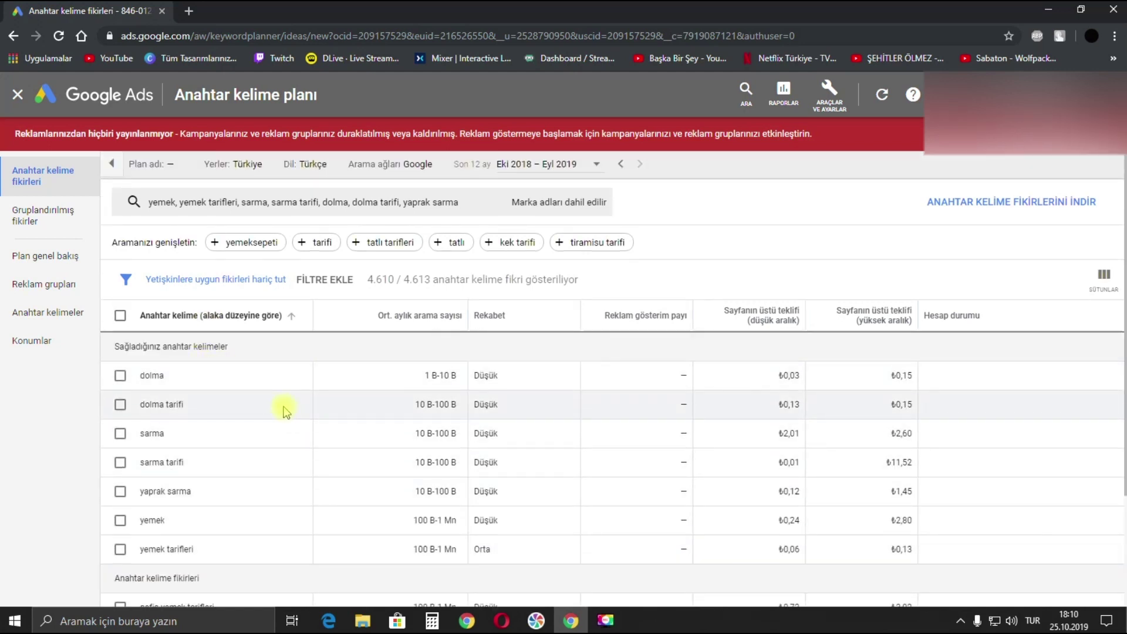
{"action": "scroll", "coordinate": [277, 390], "scroll_direction": "down", "scroll_amount": 1}
{"action": "scroll", "coordinate": [277, 391], "scroll_direction": "down", "scroll_amount": 1}
{"action": "scroll", "coordinate": [277, 385], "scroll_direction": "up", "scroll_amount": 3}
{"action": "scroll", "coordinate": [323, 407], "scroll_direction": "down", "scroll_amount": 2}
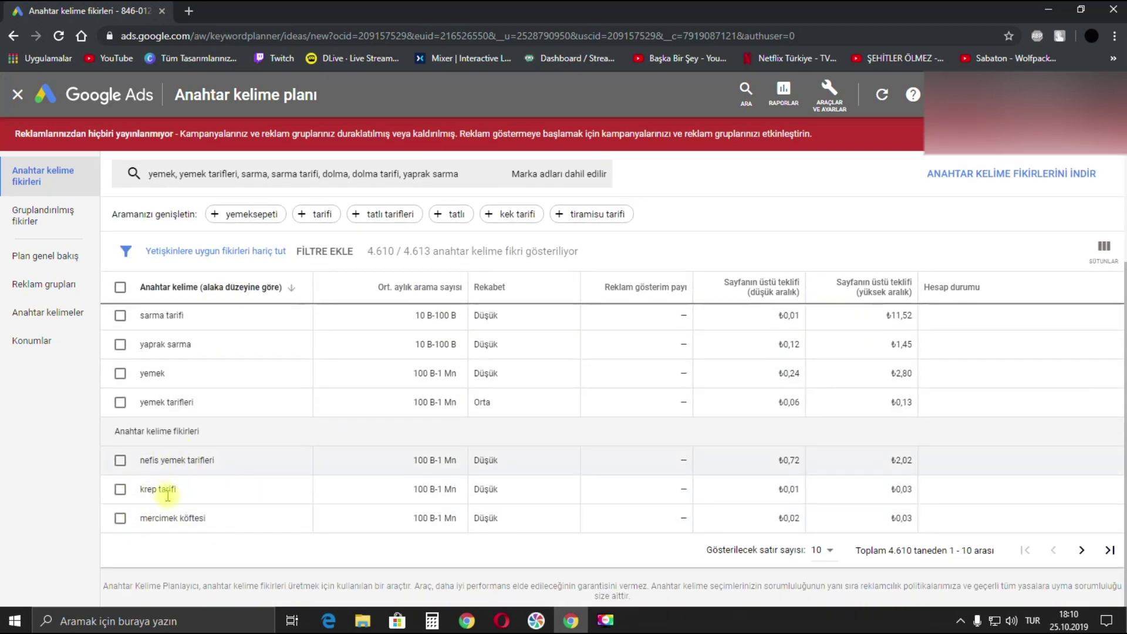
{"action": "scroll", "coordinate": [208, 463], "scroll_direction": "up", "scroll_amount": 2}
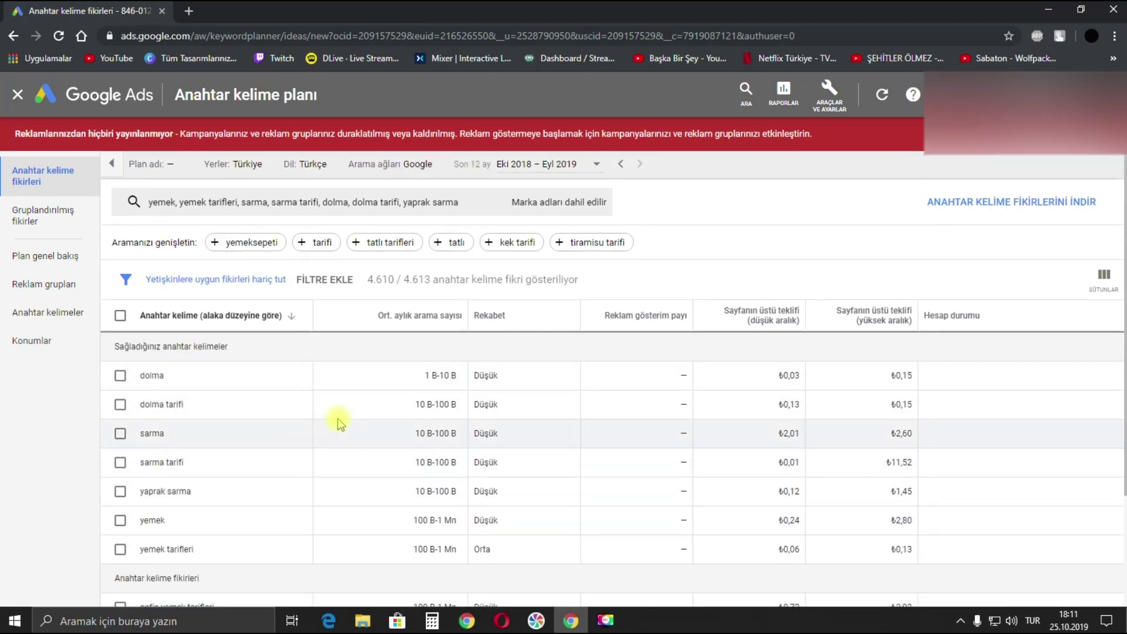
{"action": "mouse_move", "coordinate": [772, 321]}
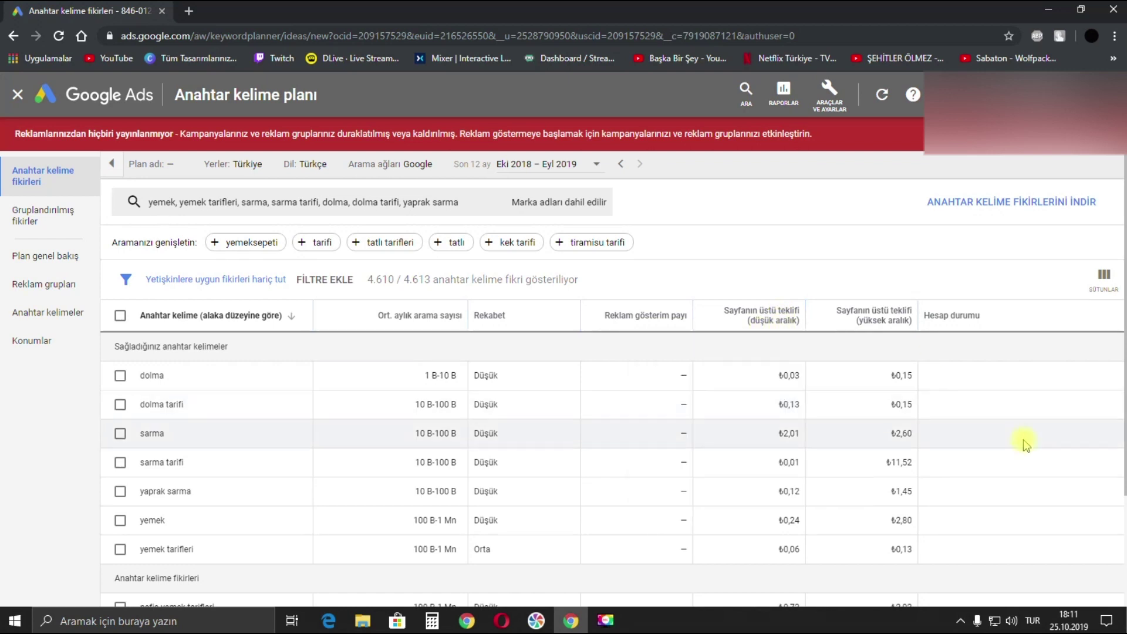
Sort the food keyword ideas by low-range top-of-page bid, highest first, and review the top-ranked keywords
{"action": "left_click", "coordinate": [762, 315]}
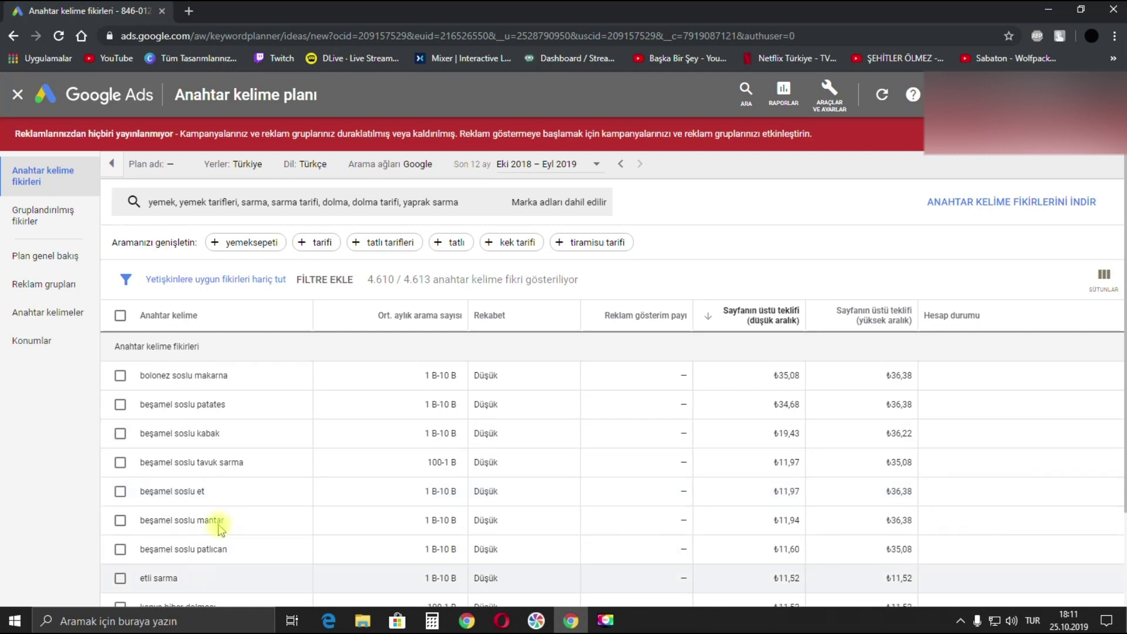
{"action": "scroll", "coordinate": [264, 470], "scroll_direction": "down", "scroll_amount": 1}
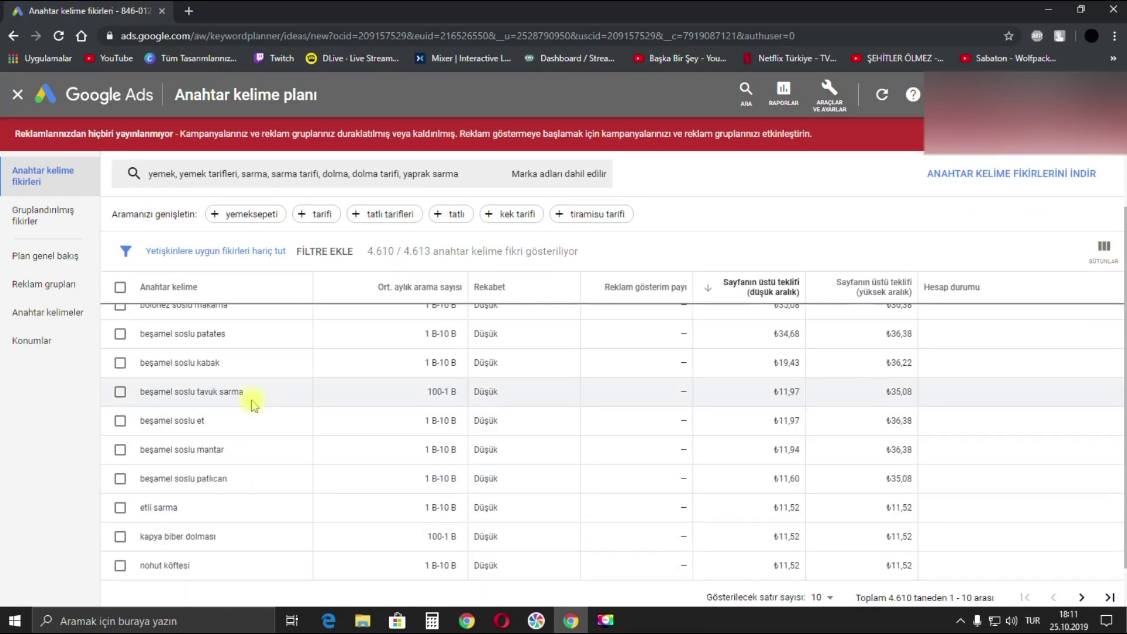
{"action": "scroll", "coordinate": [214, 534], "scroll_direction": "up", "scroll_amount": 1}
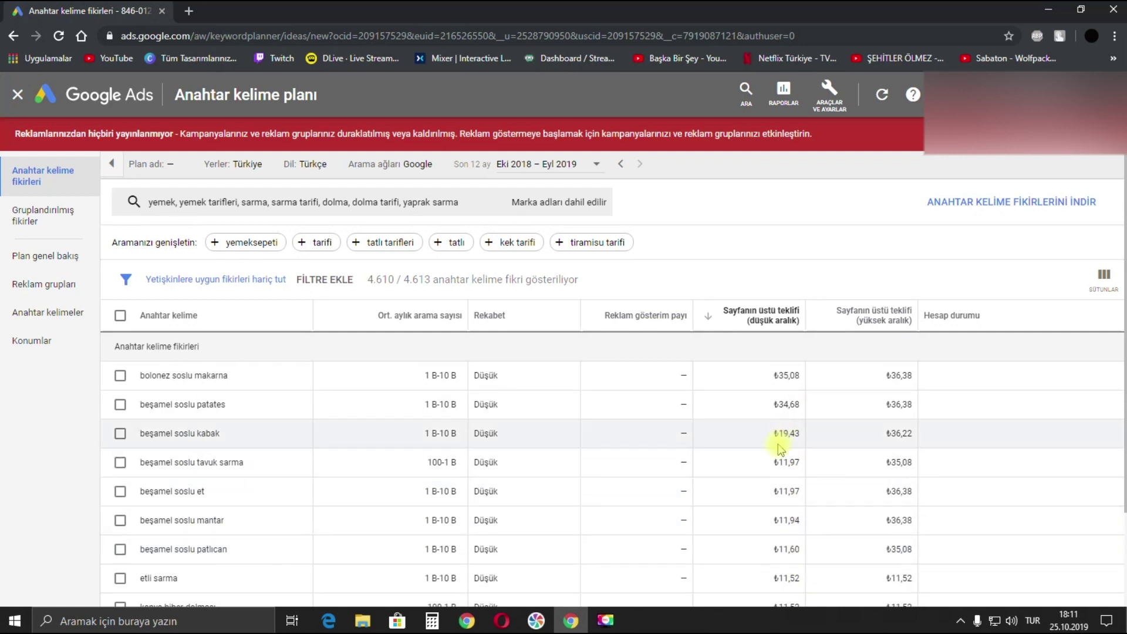
{"action": "scroll", "coordinate": [785, 432], "scroll_direction": "down", "scroll_amount": 1}
{"action": "scroll", "coordinate": [763, 481], "scroll_direction": "up", "scroll_amount": 1}
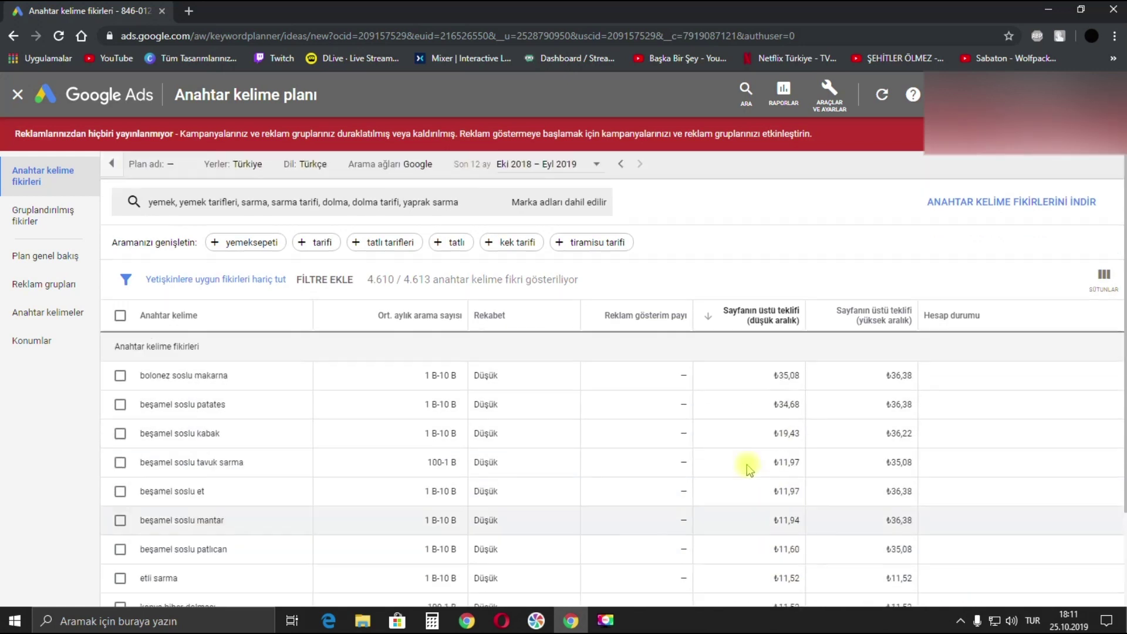
Sort the food keyword ideas by high-range top-of-page bid, highest first, and examine the leading recipe keywords
{"action": "left_click", "coordinate": [889, 317]}
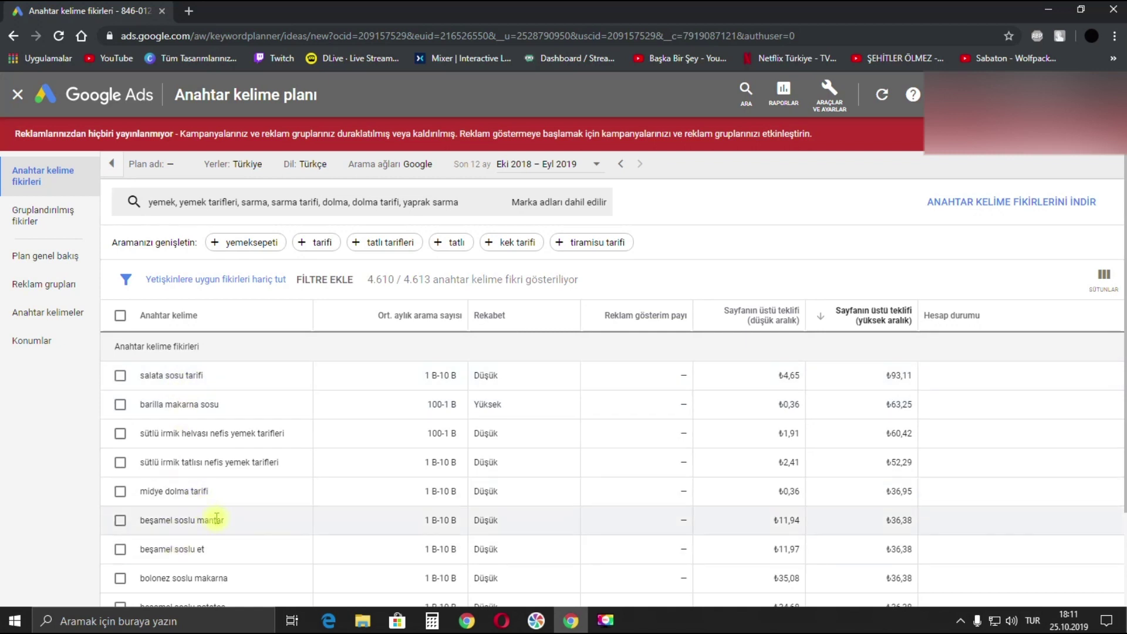
{"action": "scroll", "coordinate": [220, 520], "scroll_direction": "down", "scroll_amount": 2}
{"action": "scroll", "coordinate": [228, 516], "scroll_direction": "up", "scroll_amount": 2}
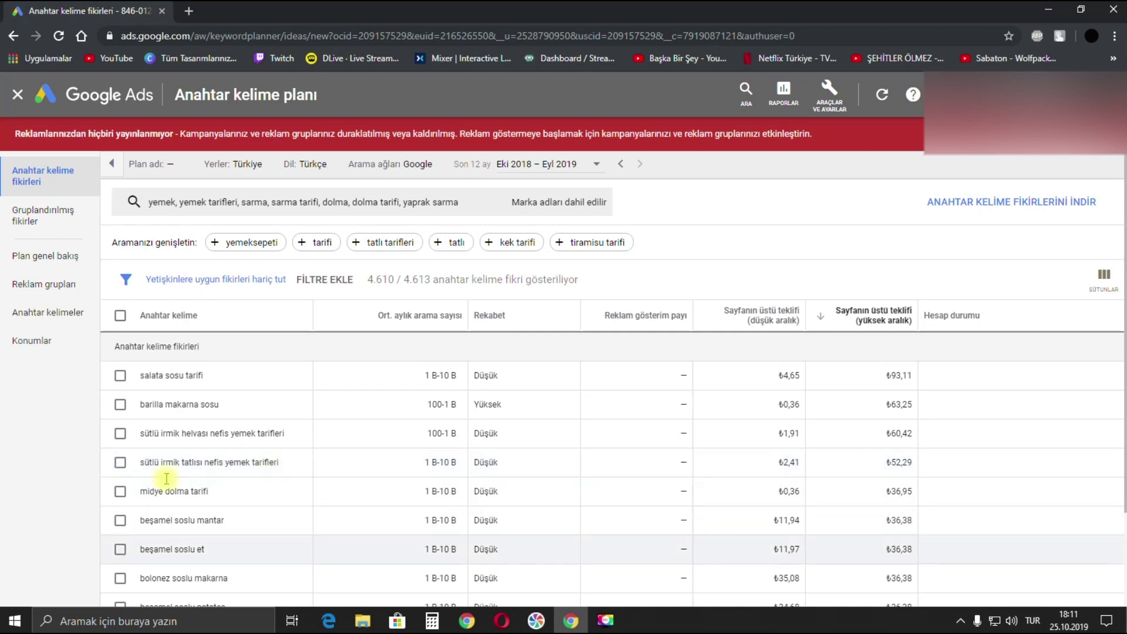
{"action": "scroll", "coordinate": [185, 479], "scroll_direction": "down", "scroll_amount": 1}
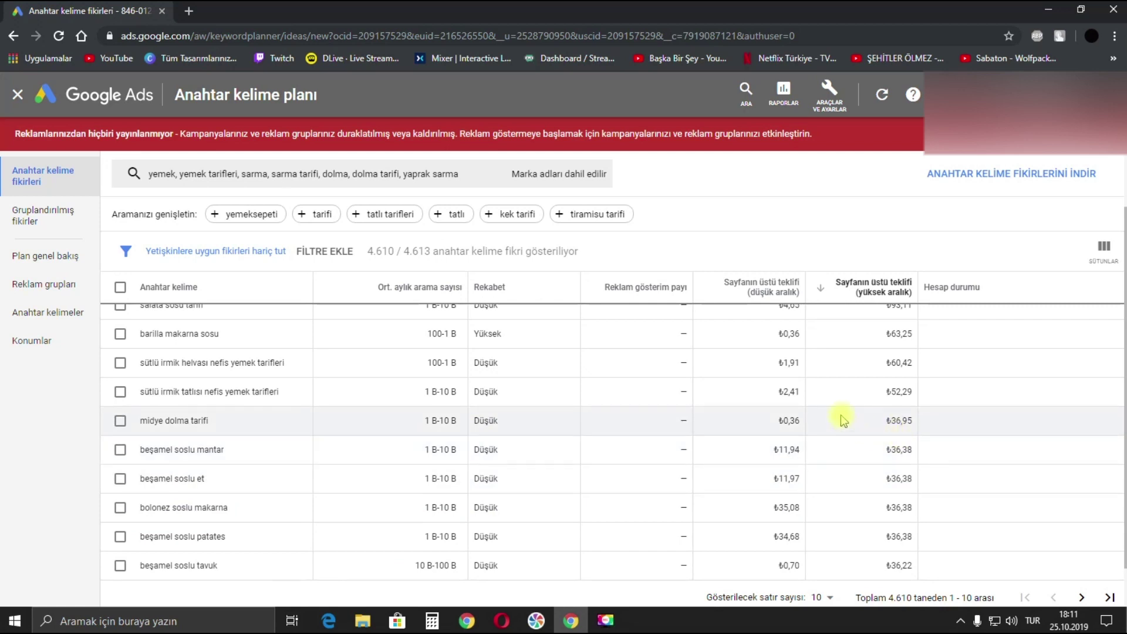
{"action": "scroll", "coordinate": [780, 473], "scroll_direction": "up", "scroll_amount": 1}
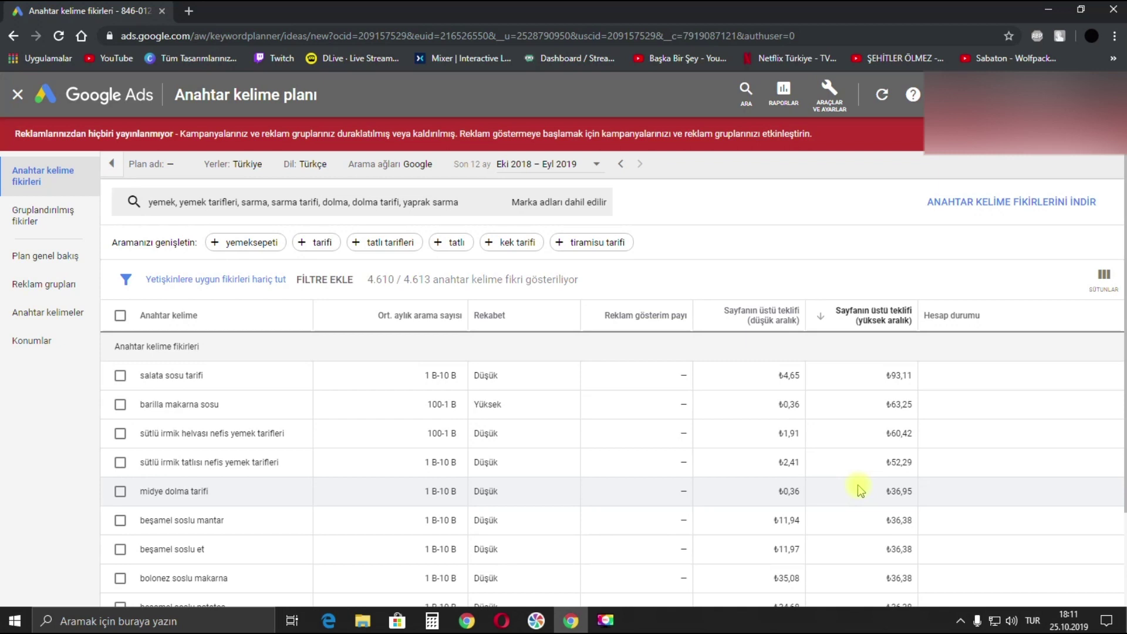
Reopen the seed keywords for editing and remove all the food-related ones
{"action": "left_click", "coordinate": [483, 205]}
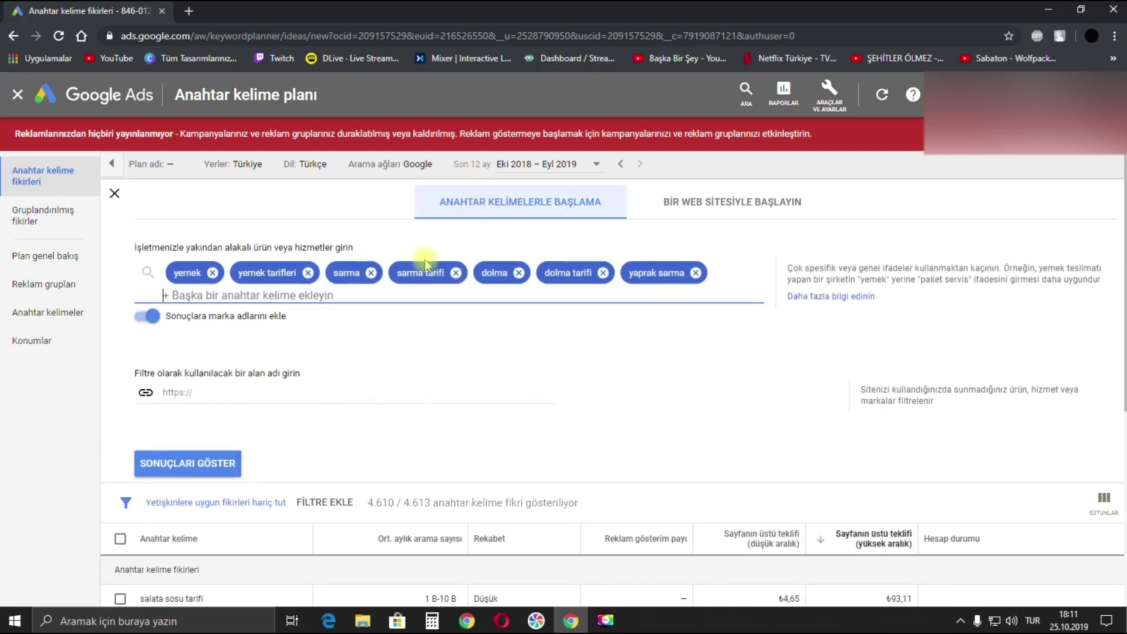
{"action": "left_click", "coordinate": [216, 272]}
{"action": "left_click", "coordinate": [244, 272]}
{"action": "left_click", "coordinate": [211, 273]}
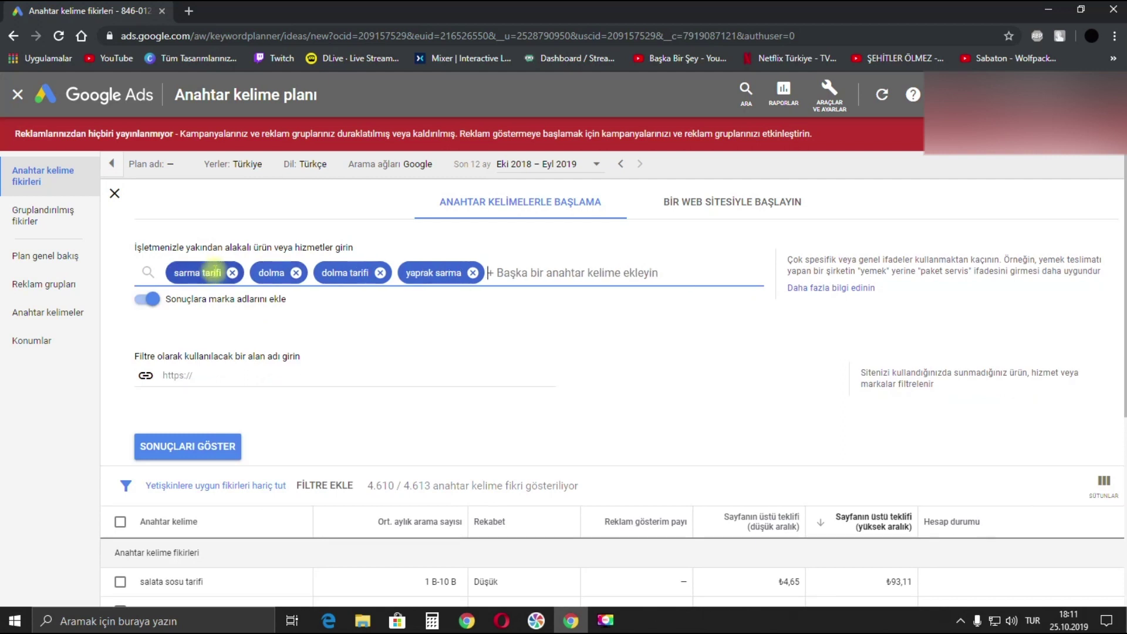
{"action": "left_click", "coordinate": [233, 272]}
{"action": "left_click", "coordinate": [211, 272]}
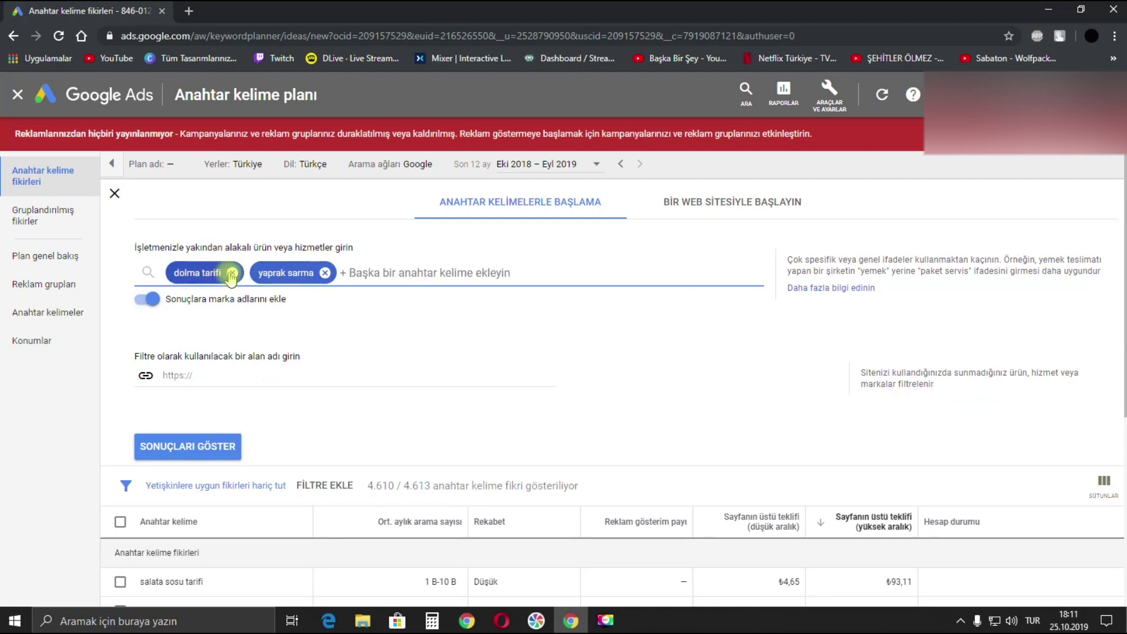
{"action": "left_click", "coordinate": [233, 273]}
{"action": "left_click", "coordinate": [239, 273]}
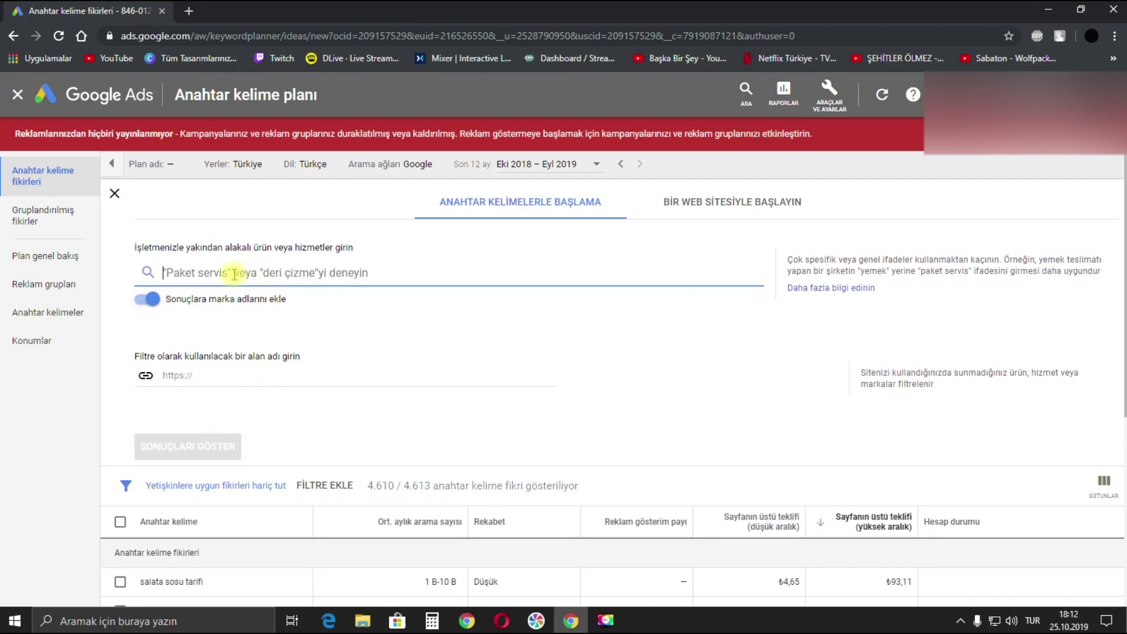
Add "youtube" and "youtube para kazanma" as seed keywords
{"action": "type", "text": "youtube,"}
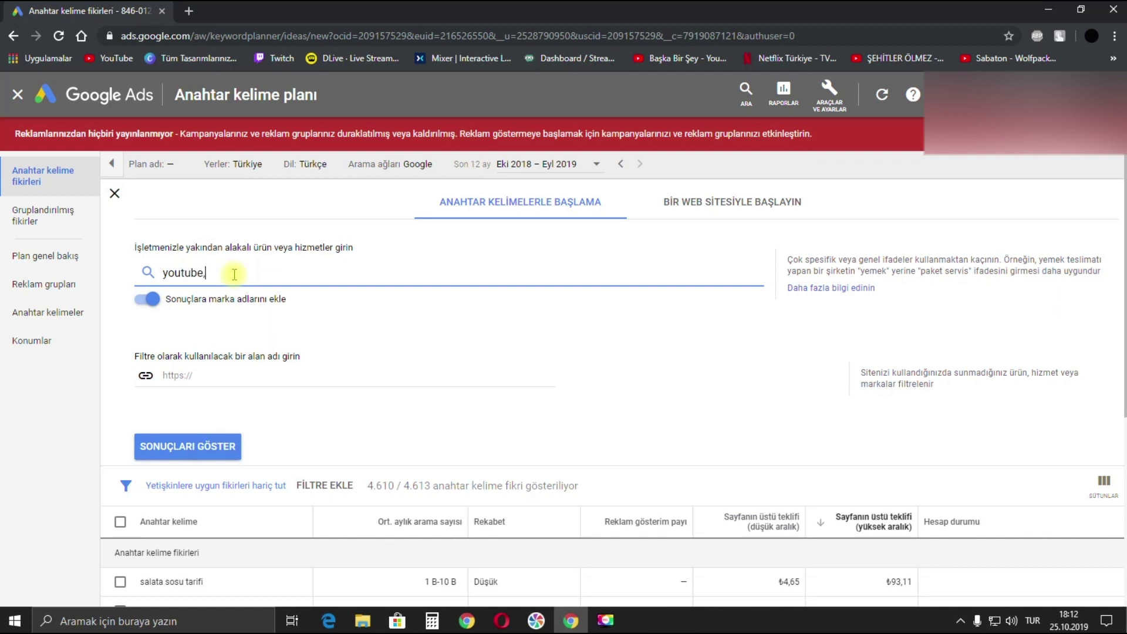
{"action": "type", "text": "e"}
{"action": "key", "text": "Return"}
{"action": "type", "text": "youtu"}
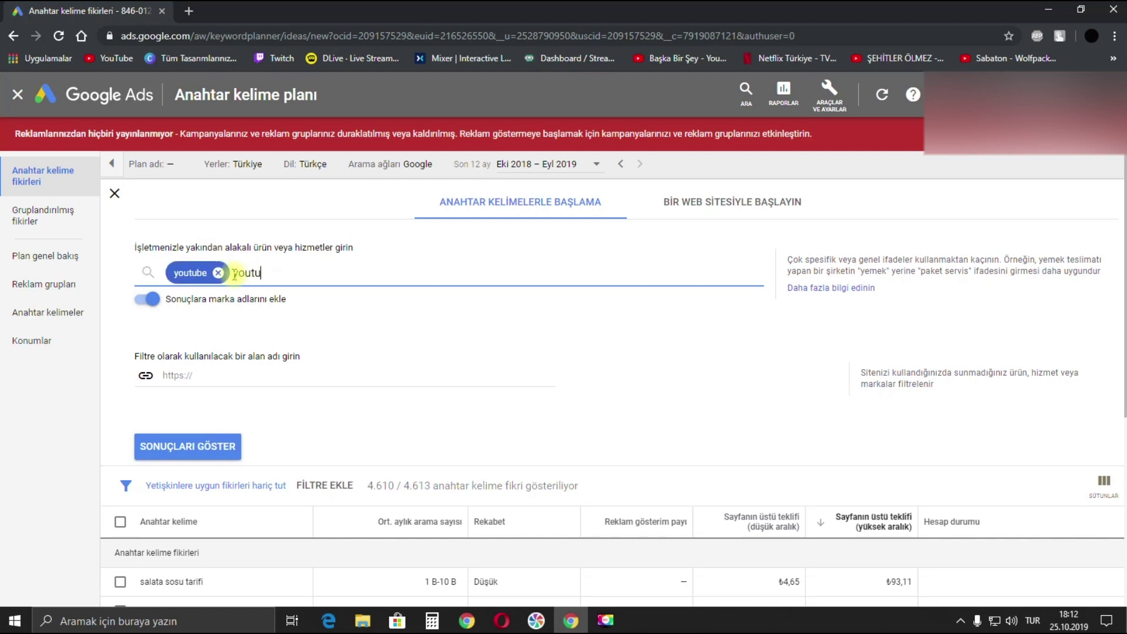
{"action": "type", "text": "be para kazanma,"}
{"action": "key", "text": "Return"}
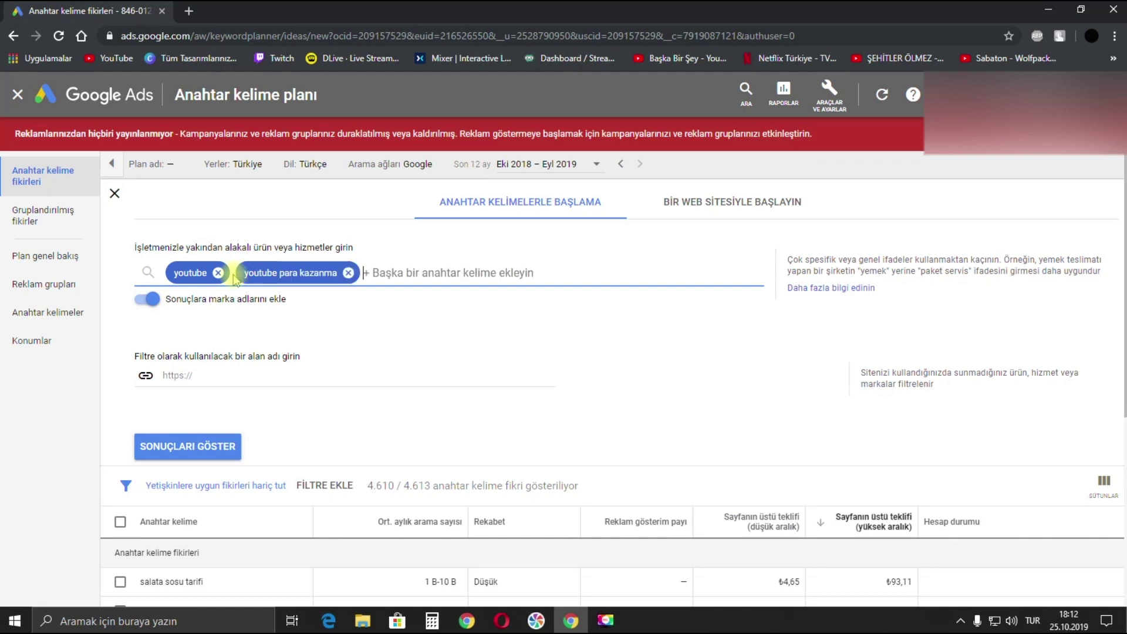
Add "para" and "para kazanma" to the seed keywords
{"action": "type", "text": "para"}
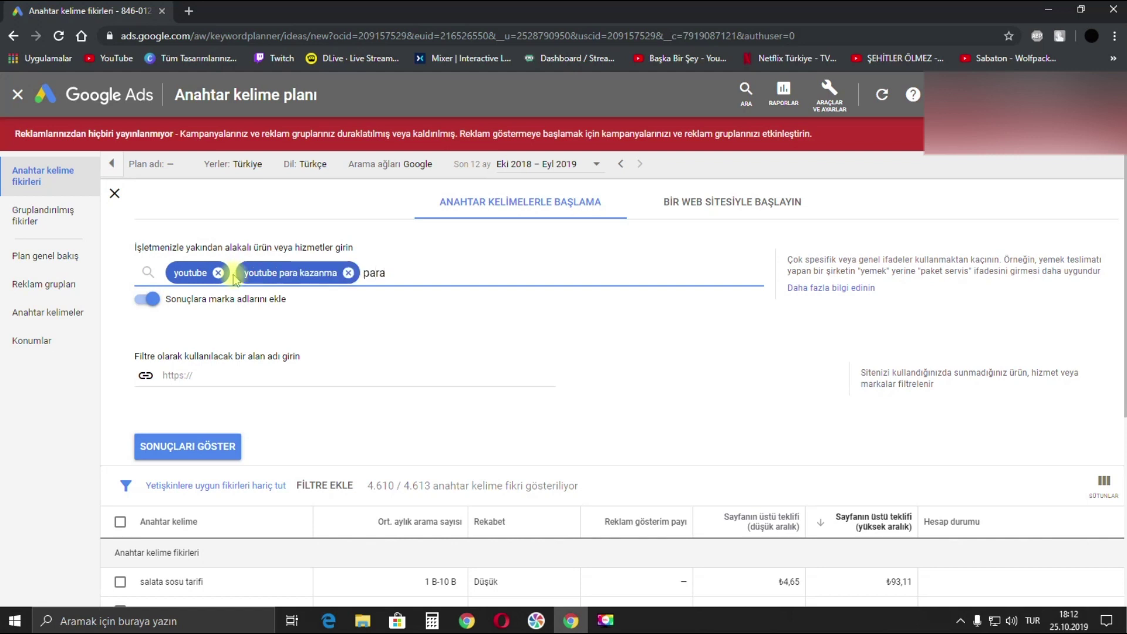
{"action": "key", "text": "Return"}
{"action": "type", "text": "para ka"}
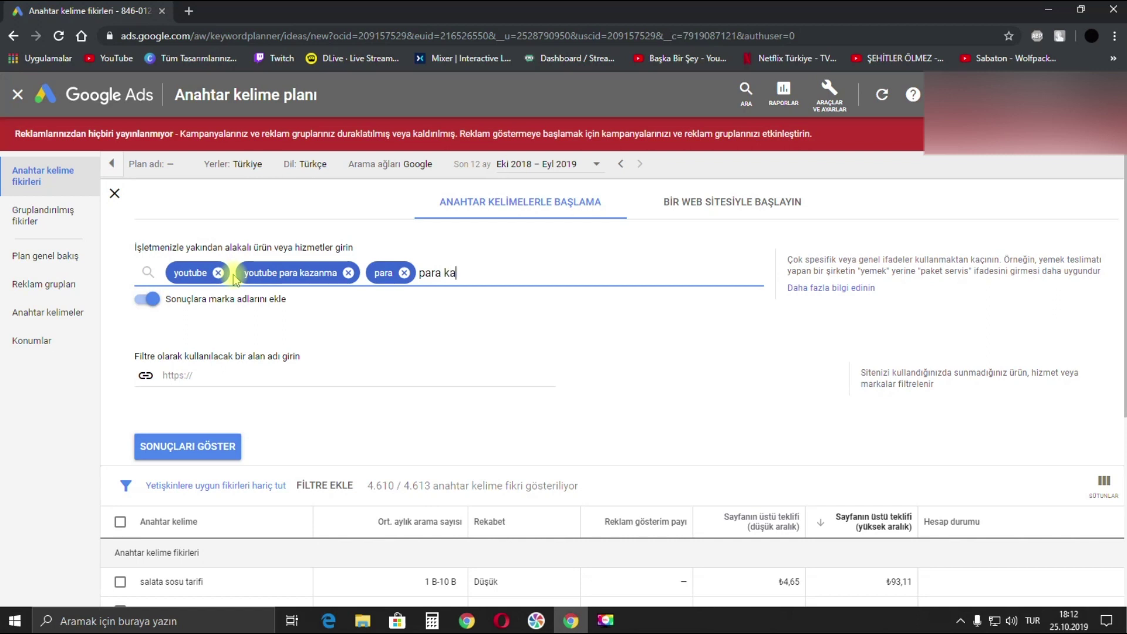
{"action": "type", "text": "zanma"}
{"action": "key", "text": "Return"}
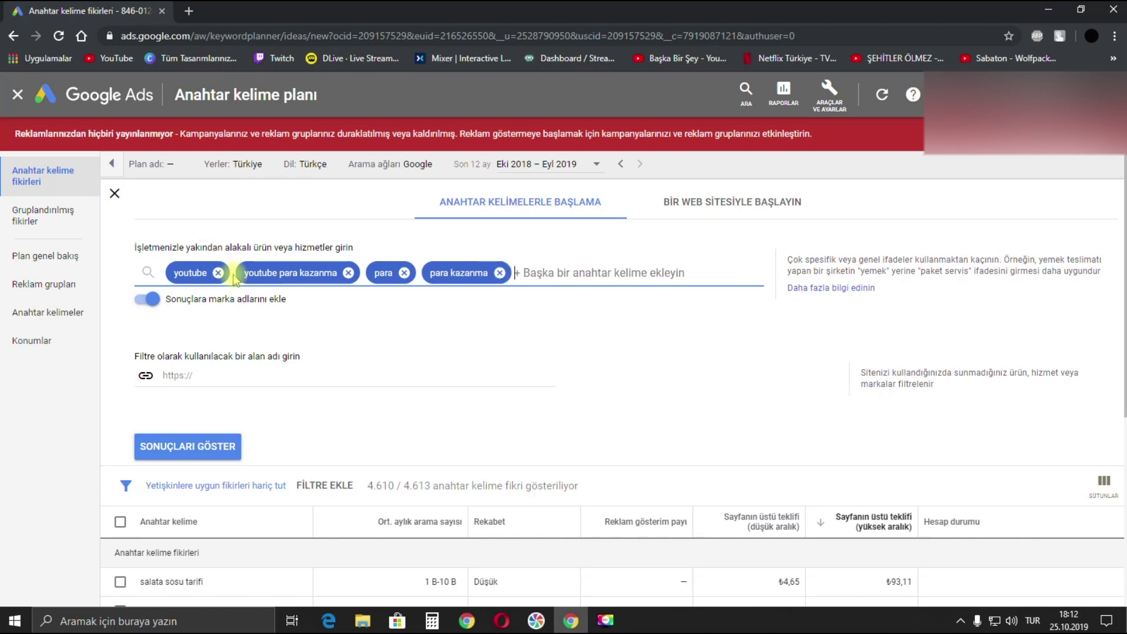
Add "internetten para kazanma" and "youtube'dan para" to the seed keywords and show the keyword results
{"action": "type", "text": "internett"}
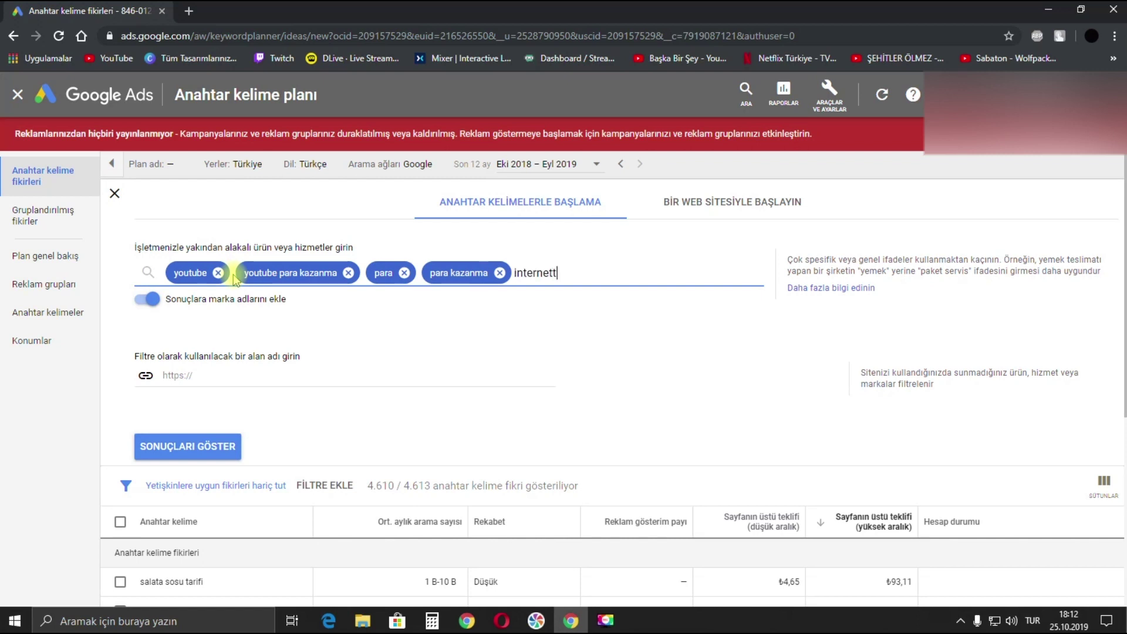
{"action": "type", "text": "en para kazanma"}
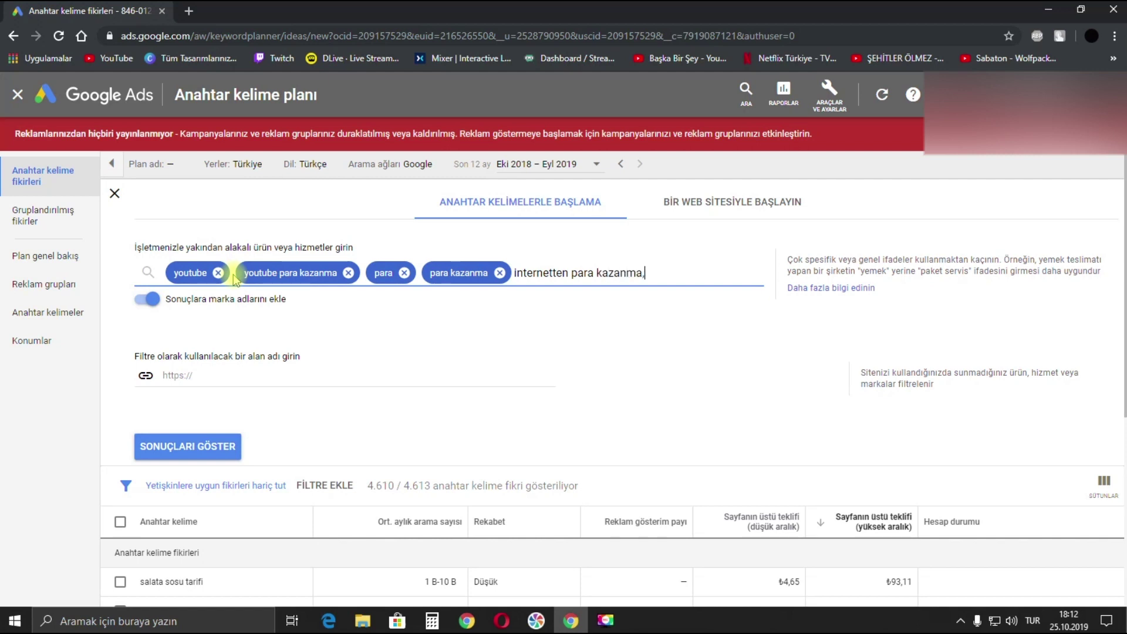
{"action": "type", "text": ","}
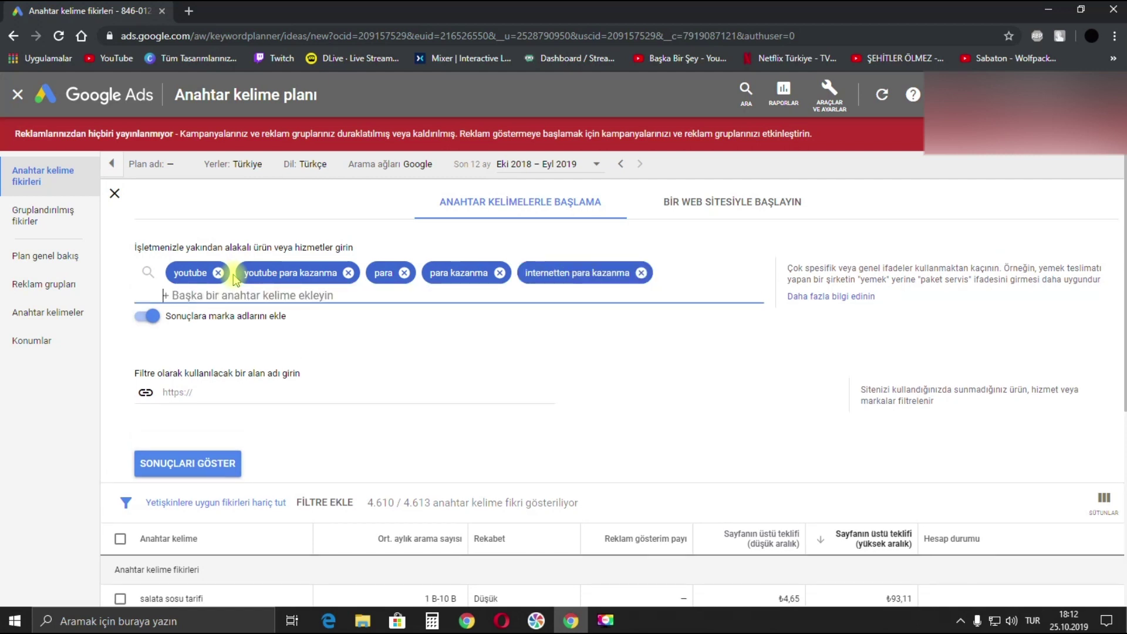
{"action": "type", "text": "youtub"}
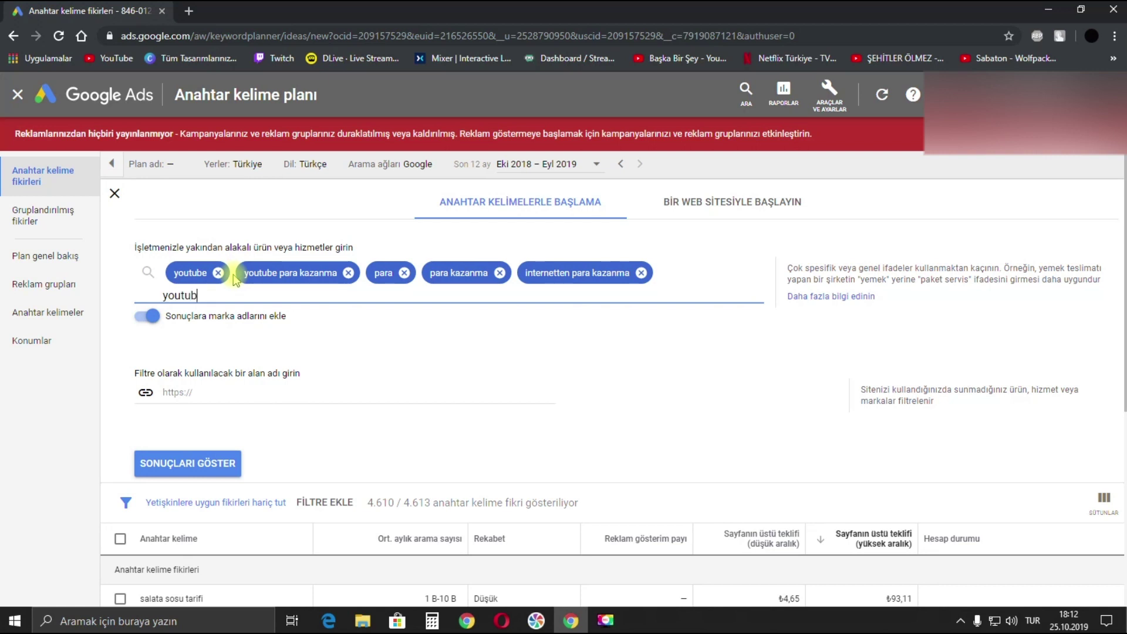
{"action": "type", "text": "e'dan para,"}
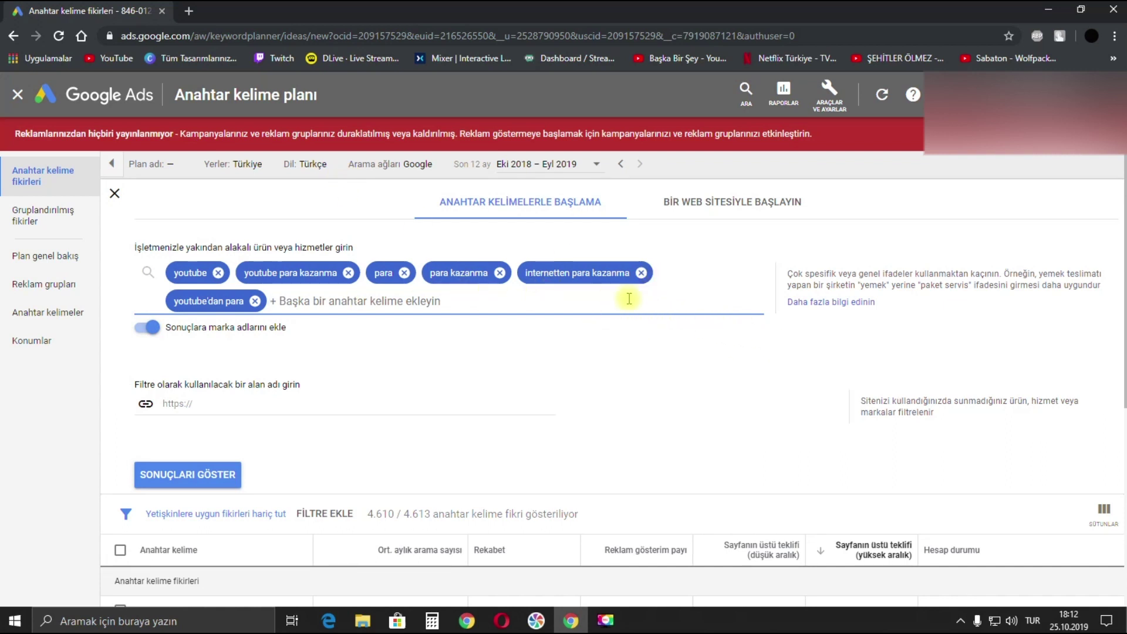
{"action": "left_click", "coordinate": [200, 473]}
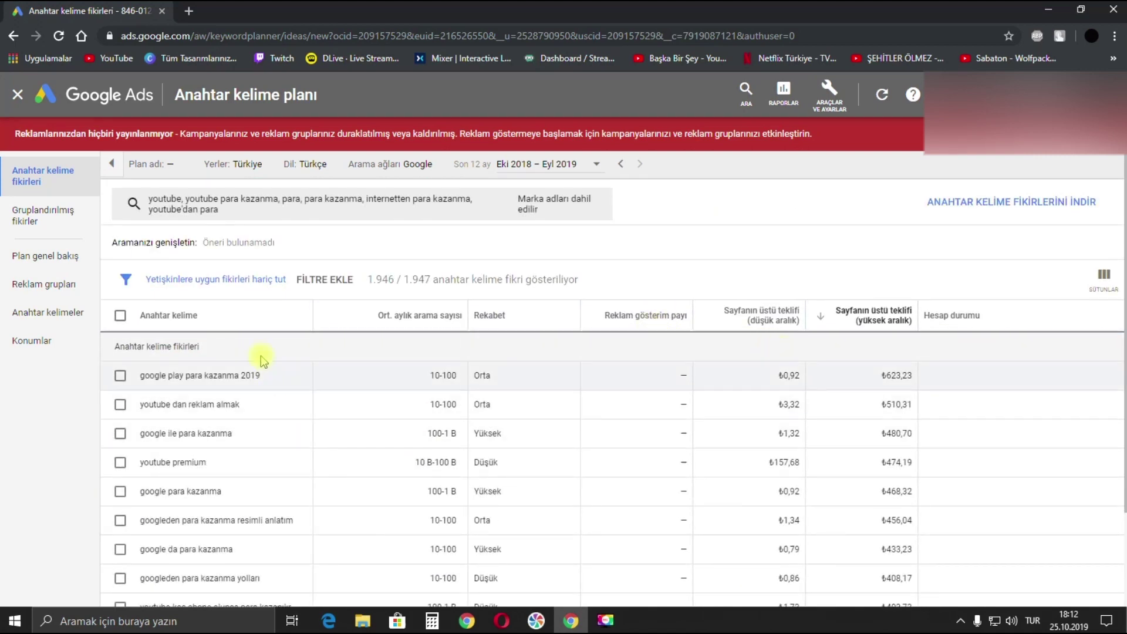
Sort the results by keyword relevance and compare the low-range and high-range bids of the supplied YouTube and money-making keywords
{"action": "left_click", "coordinate": [198, 319]}
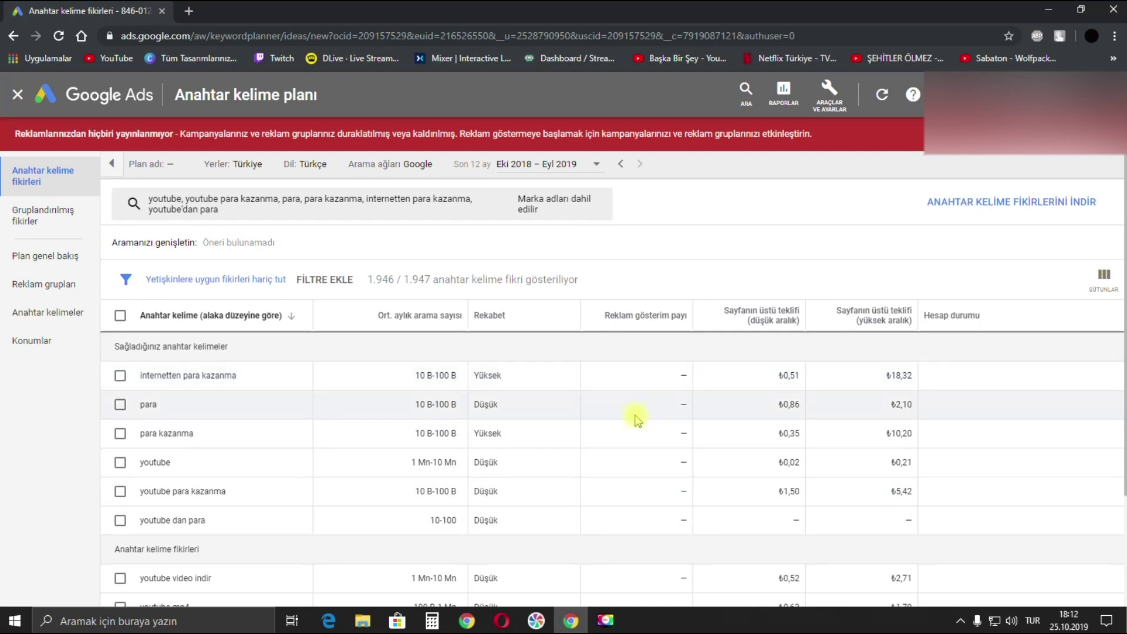
{"action": "left_click_drag", "start_coordinate": [886, 374], "coordinate": [917, 375]}
{"action": "left_click_drag", "start_coordinate": [886, 433], "coordinate": [918, 436]}
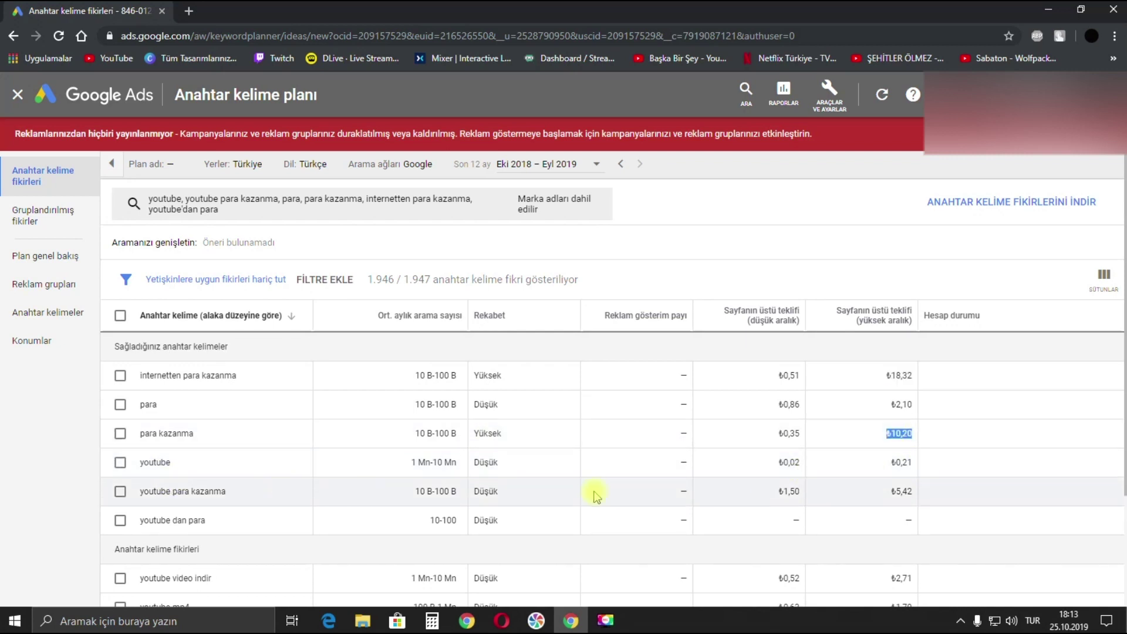
{"action": "double_click", "coordinate": [786, 491]}
{"action": "left_click_drag", "start_coordinate": [894, 491], "coordinate": [1006, 506]}
{"action": "left_click", "coordinate": [895, 493]}
{"action": "scroll", "coordinate": [895, 505], "scroll_direction": "down", "scroll_amount": 1}
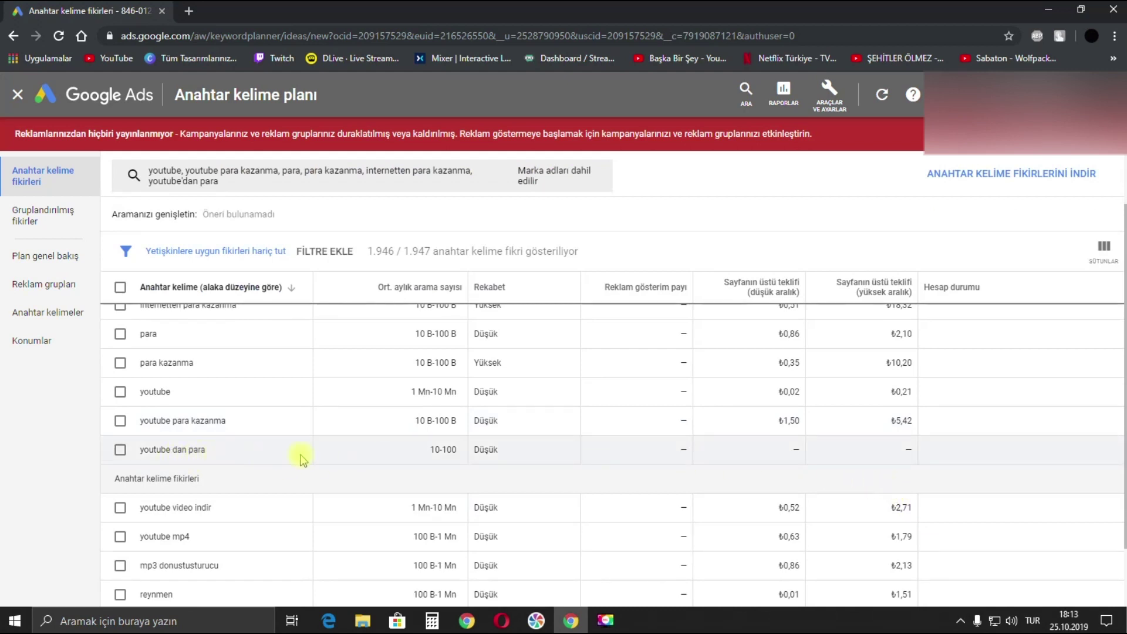
{"action": "left_click_drag", "start_coordinate": [675, 455], "coordinate": [933, 457]}
{"action": "scroll", "coordinate": [528, 505], "scroll_direction": "down", "scroll_amount": 1}
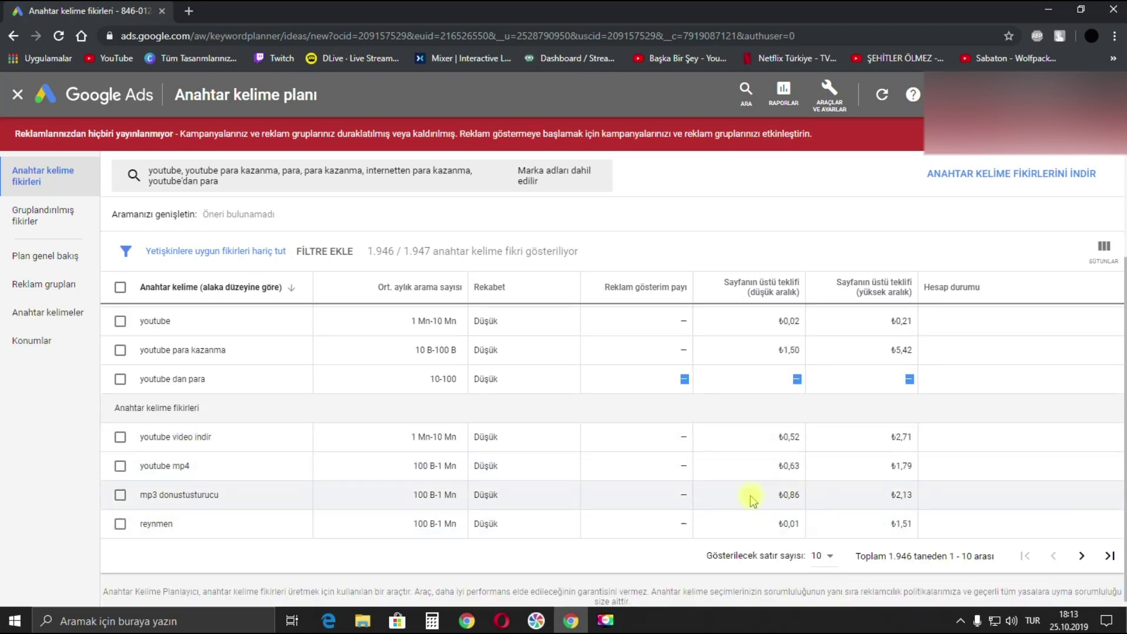
Sort the YouTube and money-making keyword ideas by low-range top-of-page bid, highest first, and look through the first page
{"action": "scroll", "coordinate": [728, 502], "scroll_direction": "up", "scroll_amount": 2}
{"action": "left_click", "coordinate": [780, 316]}
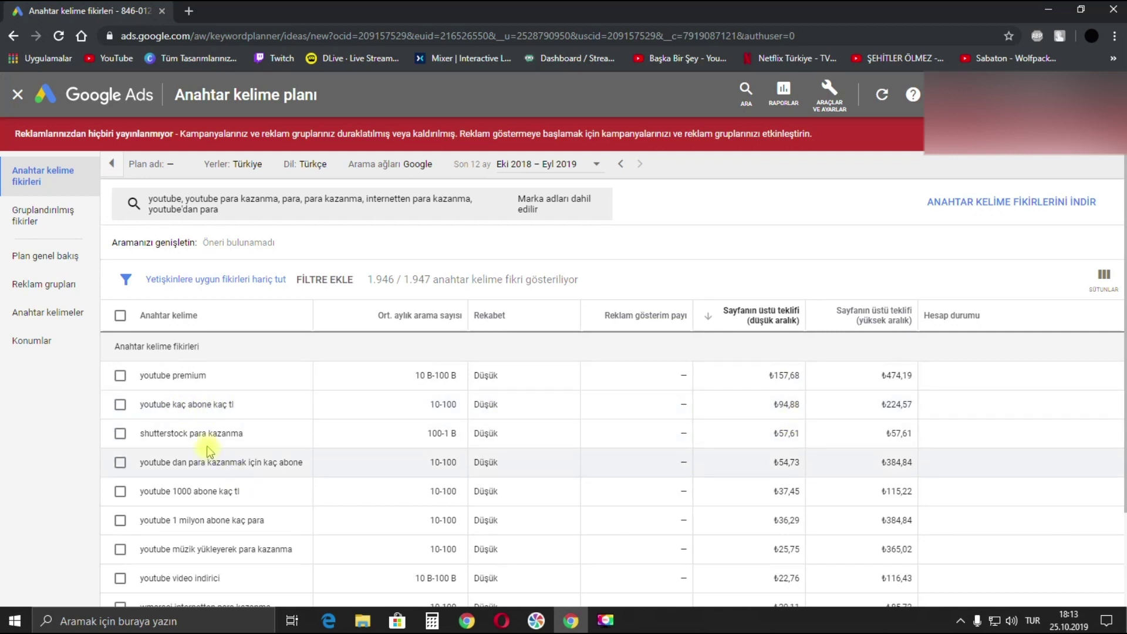
{"action": "scroll", "coordinate": [208, 451], "scroll_direction": "down", "scroll_amount": 2}
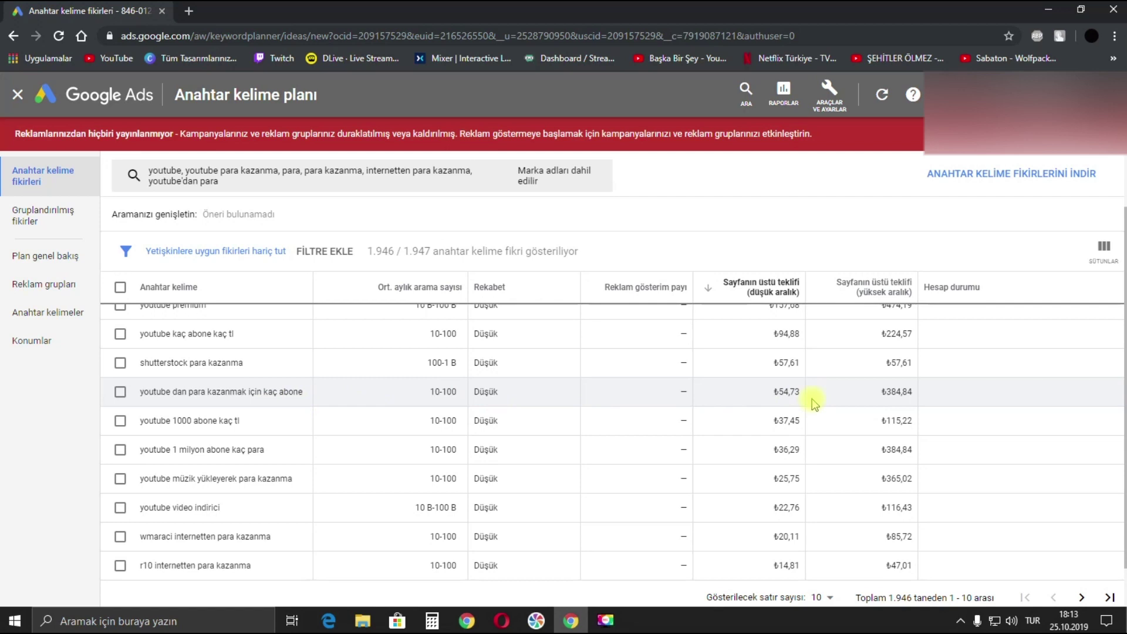
{"action": "scroll", "coordinate": [354, 447], "scroll_direction": "down", "scroll_amount": 1}
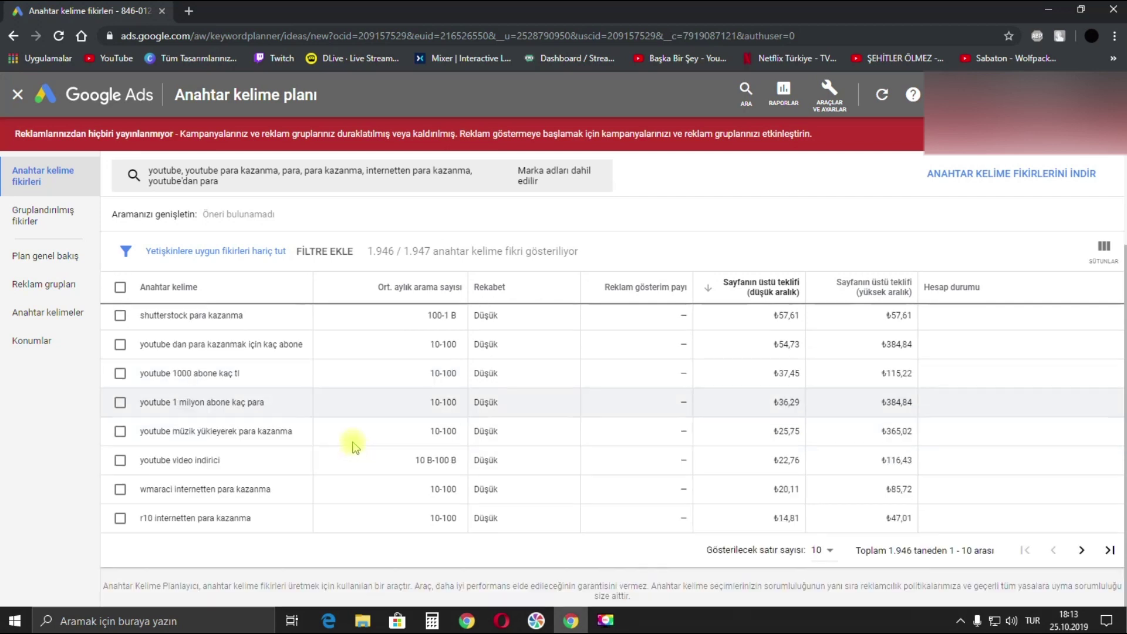
Sort the YouTube and money-making keyword ideas by high-range top-of-page bid, highest first, and review the top-ranked ones
{"action": "scroll", "coordinate": [252, 432], "scroll_direction": "up", "scroll_amount": 2}
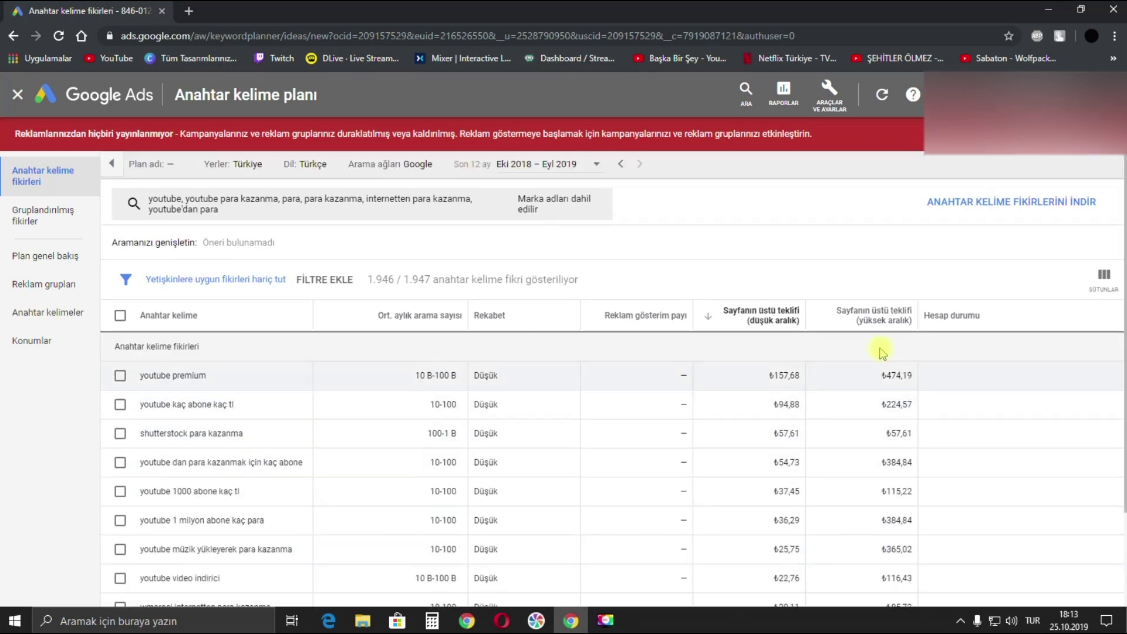
{"action": "left_click", "coordinate": [907, 326]}
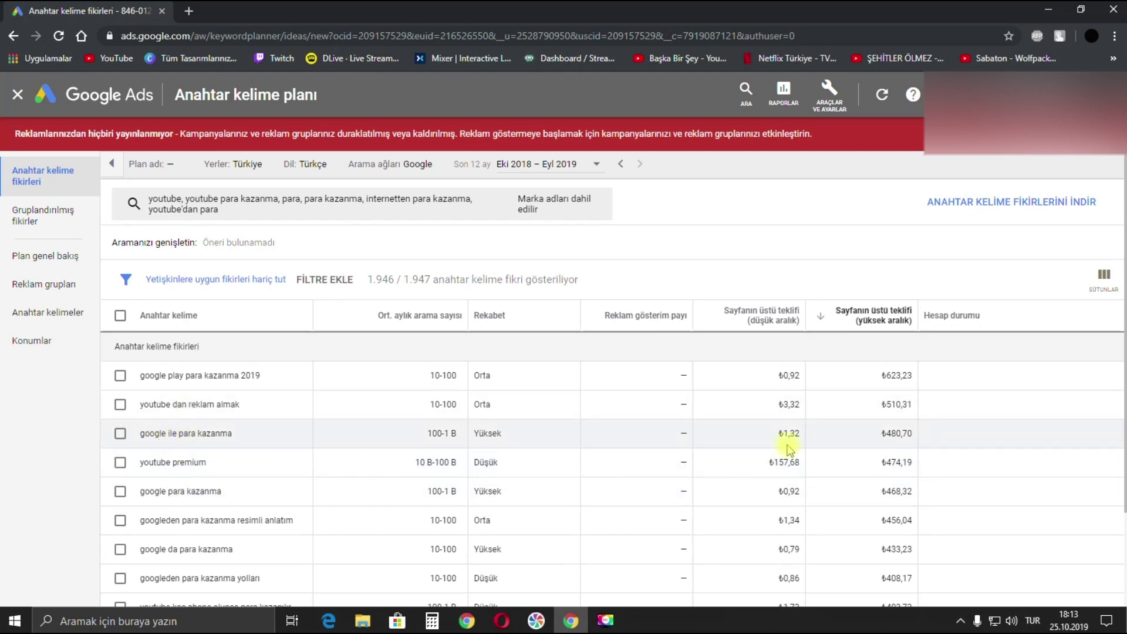
{"action": "scroll", "coordinate": [852, 492], "scroll_direction": "down", "scroll_amount": 1}
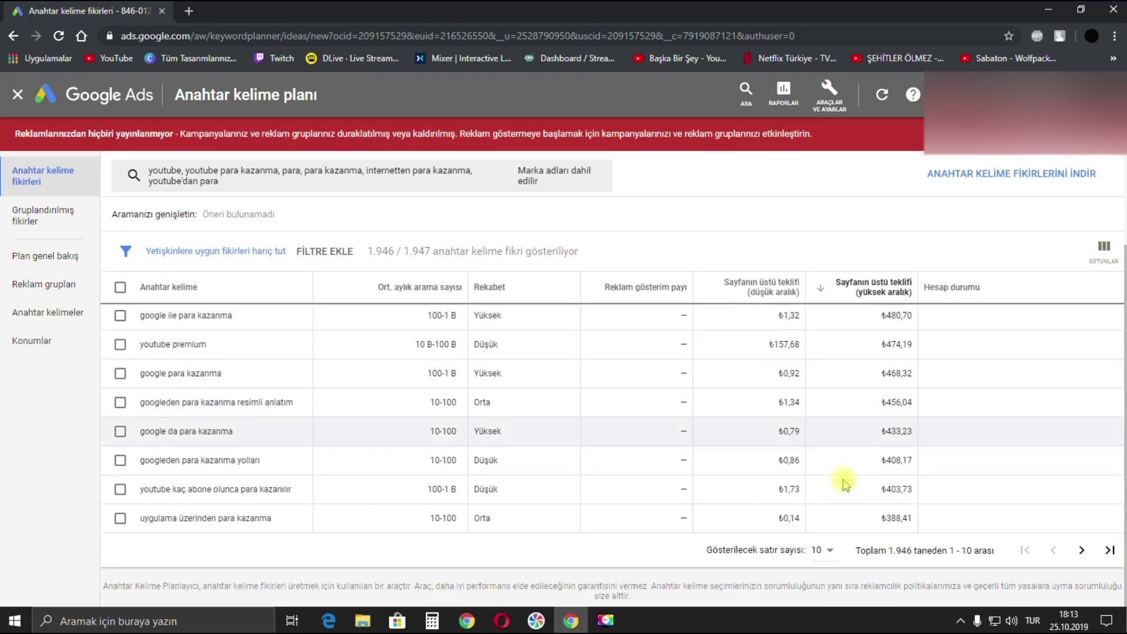
{"action": "scroll", "coordinate": [839, 473], "scroll_direction": "up", "scroll_amount": 1}
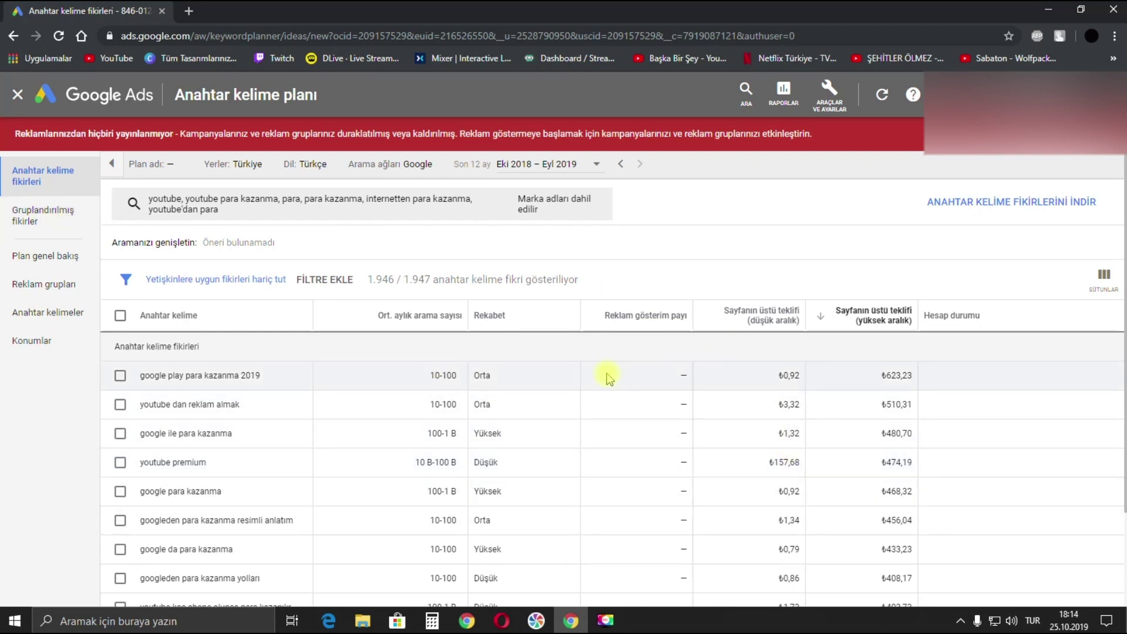
Show the grouped keyword ideas and expand the "Kazanç" group to view its keywords
{"action": "left_click", "coordinate": [59, 220]}
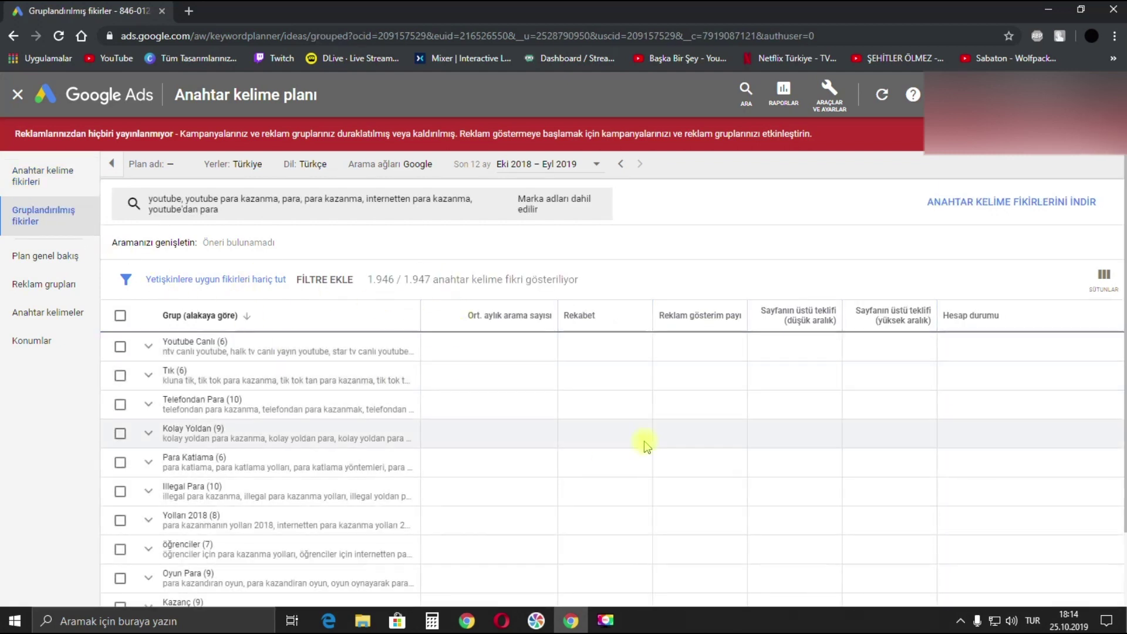
{"action": "scroll", "coordinate": [498, 467], "scroll_direction": "down", "scroll_amount": 1}
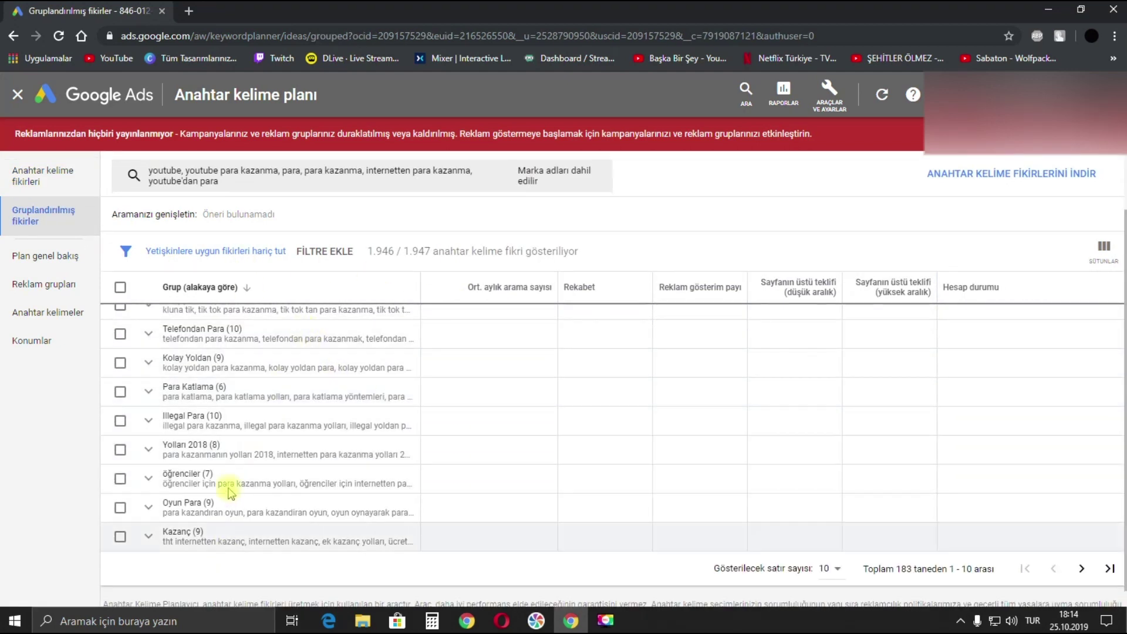
{"action": "left_click", "coordinate": [148, 537]}
{"action": "scroll", "coordinate": [646, 456], "scroll_direction": "down", "scroll_amount": 3}
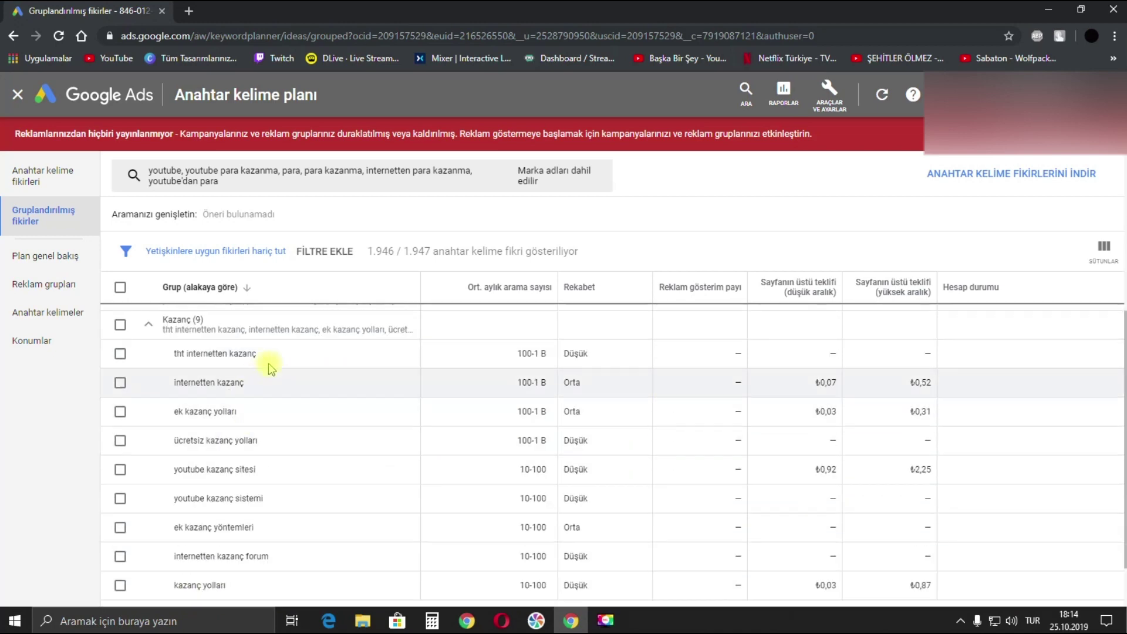
{"action": "scroll", "coordinate": [389, 484], "scroll_direction": "down", "scroll_amount": 2}
{"action": "scroll", "coordinate": [569, 484], "scroll_direction": "up", "scroll_amount": 1}
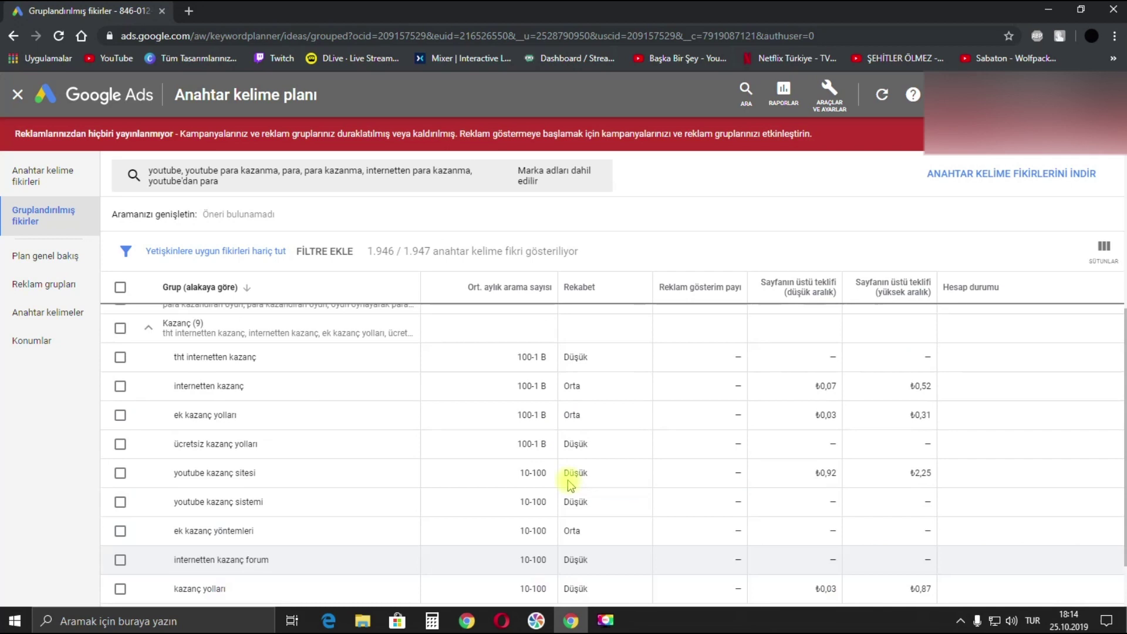
Compare the searches, competition and bids of "youtube kazanç sitesi", "ücretsiz kazanç yolları", "youtube kazanç sistemi" and "ek kazanç yöntemleri" in the "Kazanç" group
{"action": "left_click_drag", "start_coordinate": [935, 481], "coordinate": [175, 477]}
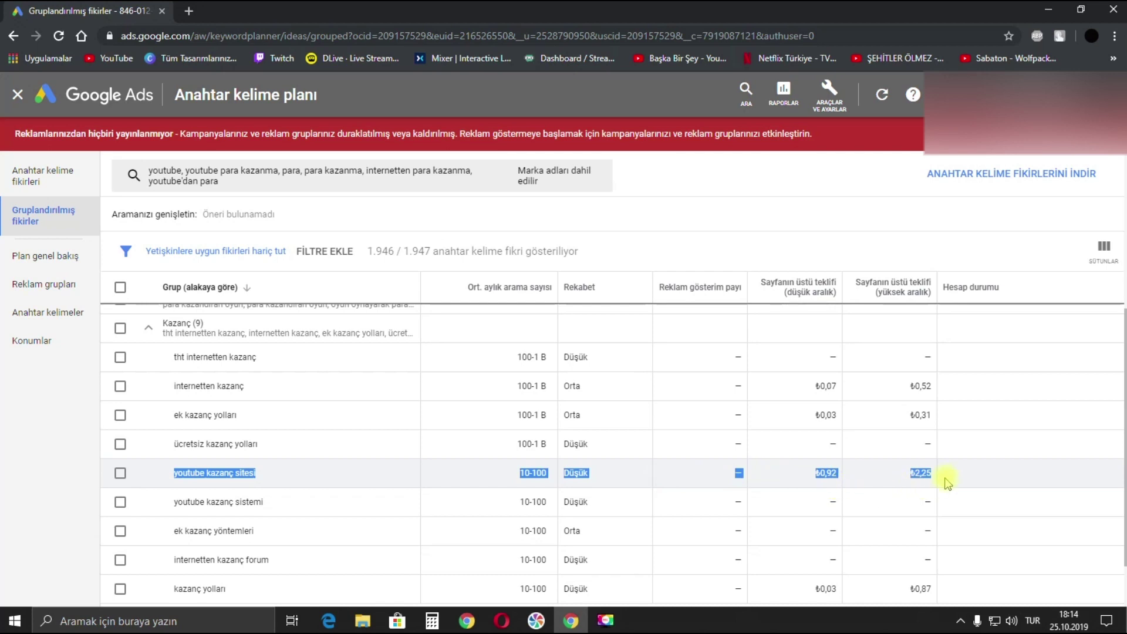
{"action": "left_click_drag", "start_coordinate": [175, 444], "coordinate": [950, 452]}
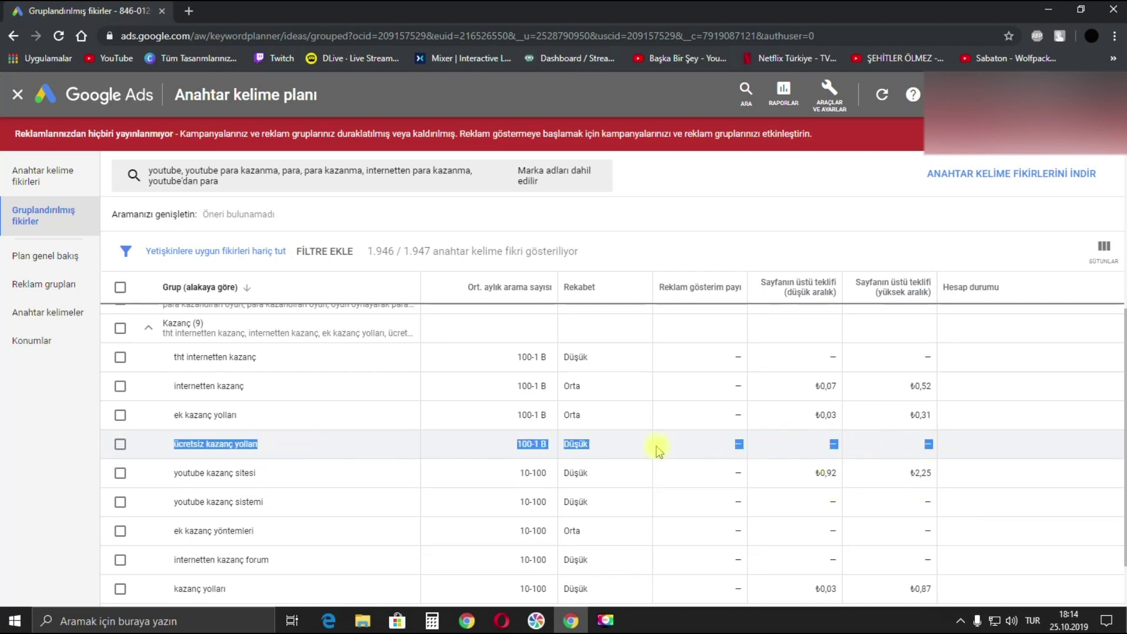
{"action": "scroll", "coordinate": [531, 460], "scroll_direction": "down", "scroll_amount": 2}
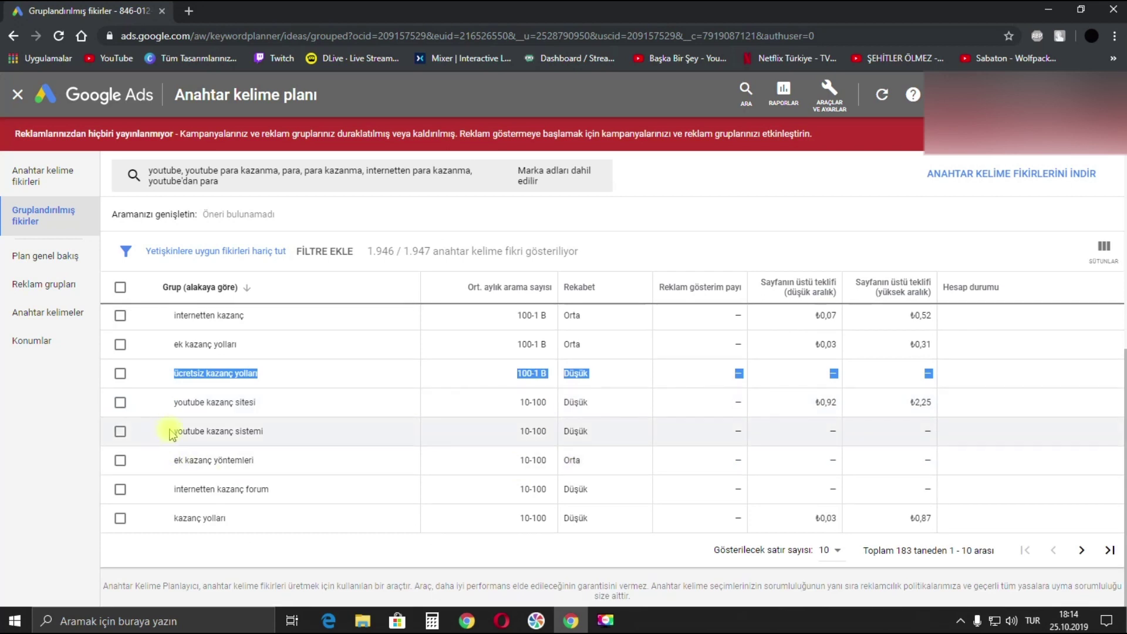
{"action": "left_click_drag", "start_coordinate": [175, 434], "coordinate": [926, 433]}
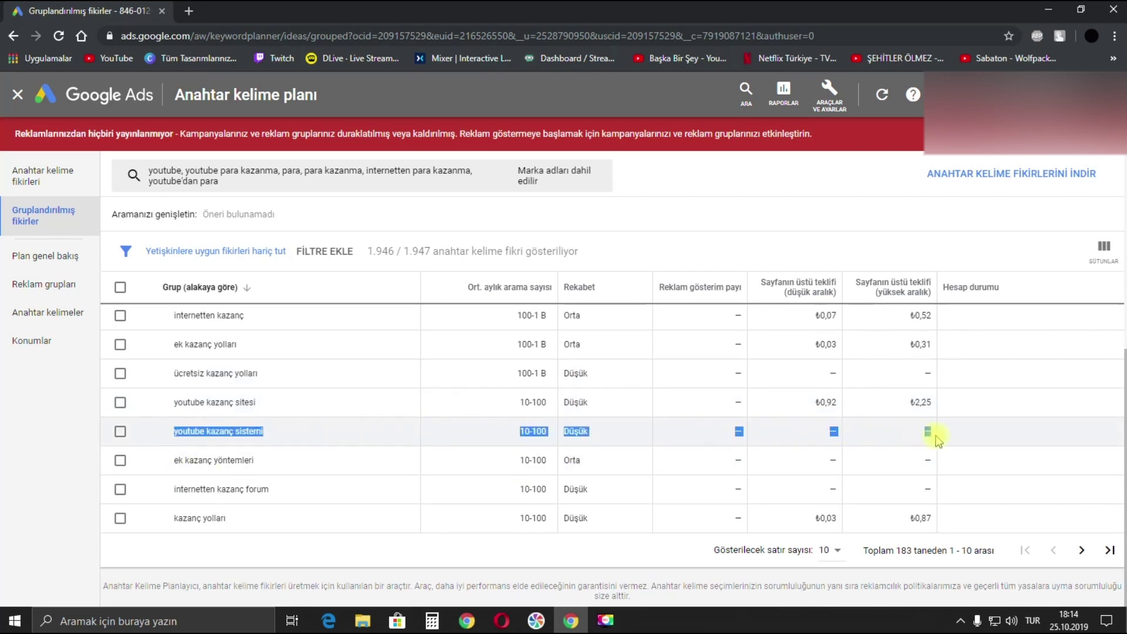
{"action": "left_click_drag", "start_coordinate": [170, 460], "coordinate": [931, 467]}
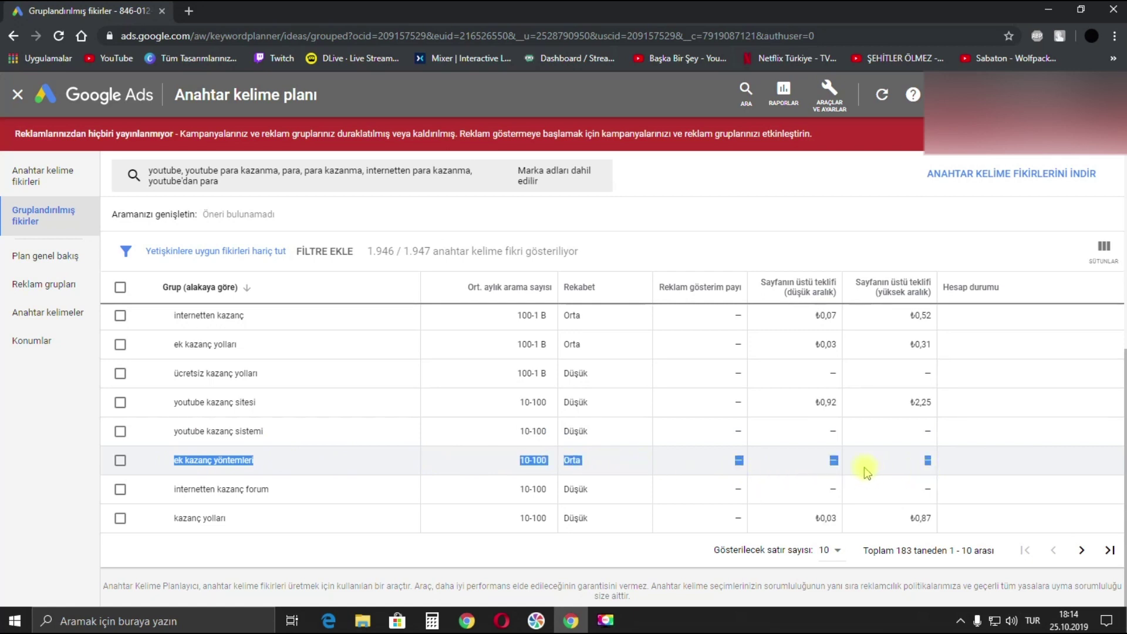
{"action": "left_click", "coordinate": [544, 458]}
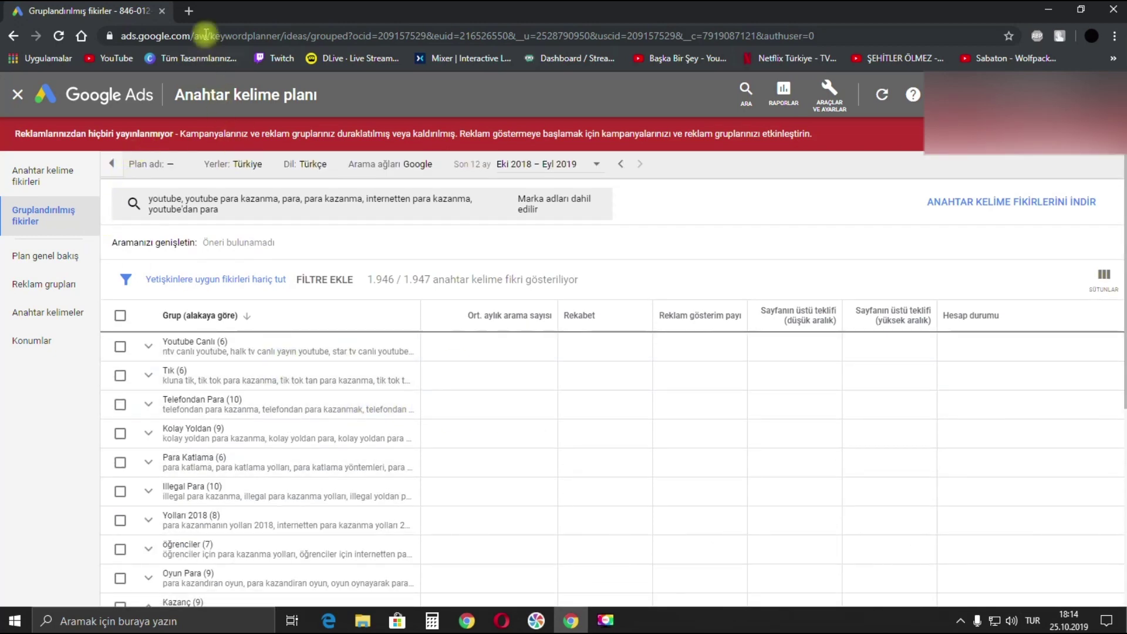
Open a new browser tab and close the Keyword Planner tab
{"action": "left_click", "coordinate": [188, 10]}
{"action": "left_click", "coordinate": [163, 10]}
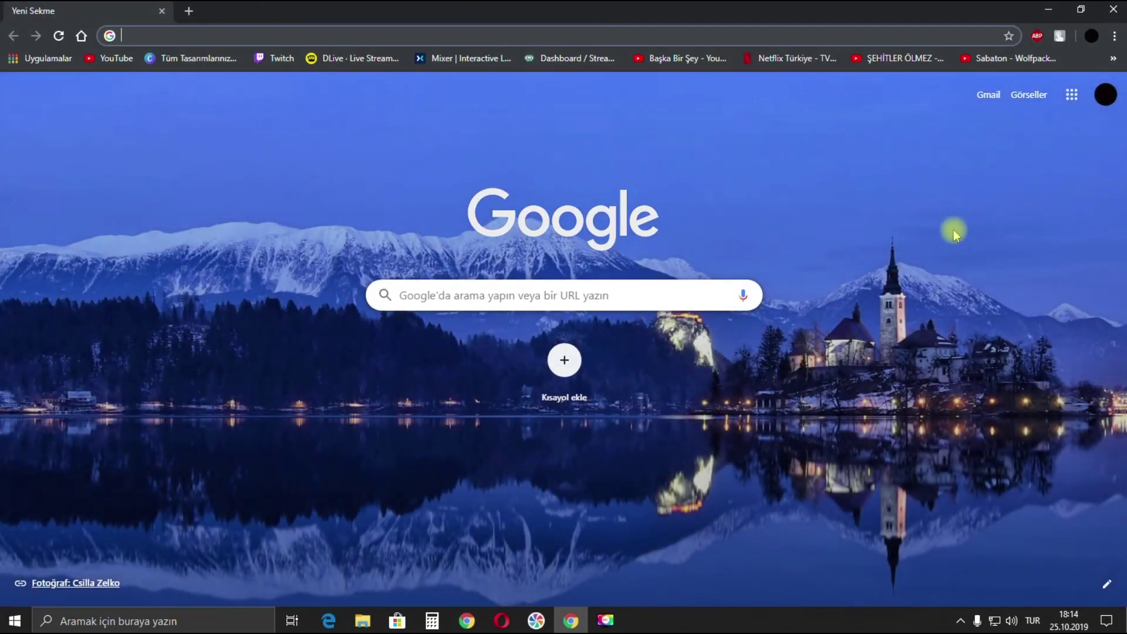